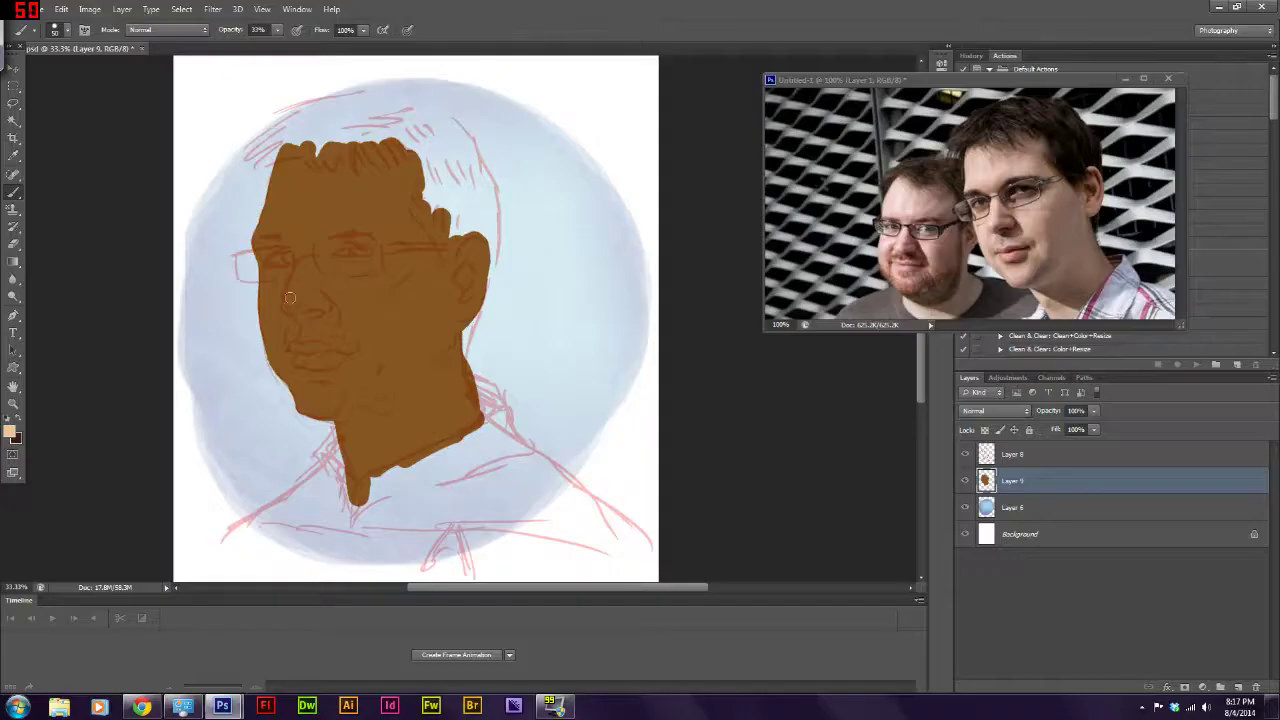
- Paint a light skin-tone highlight stroke down the nose
mouse_move(296, 274)
mouse_down()
mouse_move(292, 300)
mouse_move(322, 301)
mouse_move(272, 355)
mouse_move(338, 330)
mouse_up()
- Highlight the right cheek, under the eye, forehead, jaw, chin and neck
mouse_move(400, 270)
mouse_down()
mouse_move(365, 320)
mouse_move(372, 368)
mouse_up()
drag(340, 282, 350, 332)
mouse_move(390, 262)
mouse_down()
mouse_move(352, 302)
mouse_move(378, 350)
mouse_move(372, 292)
mouse_up()
mouse_move(286, 214)
mouse_down()
mouse_move(360, 222)
mouse_move(318, 172)
mouse_move(372, 205)
mouse_move(348, 215)
mouse_up()
drag(286, 370, 395, 422)
drag(360, 400, 416, 380)
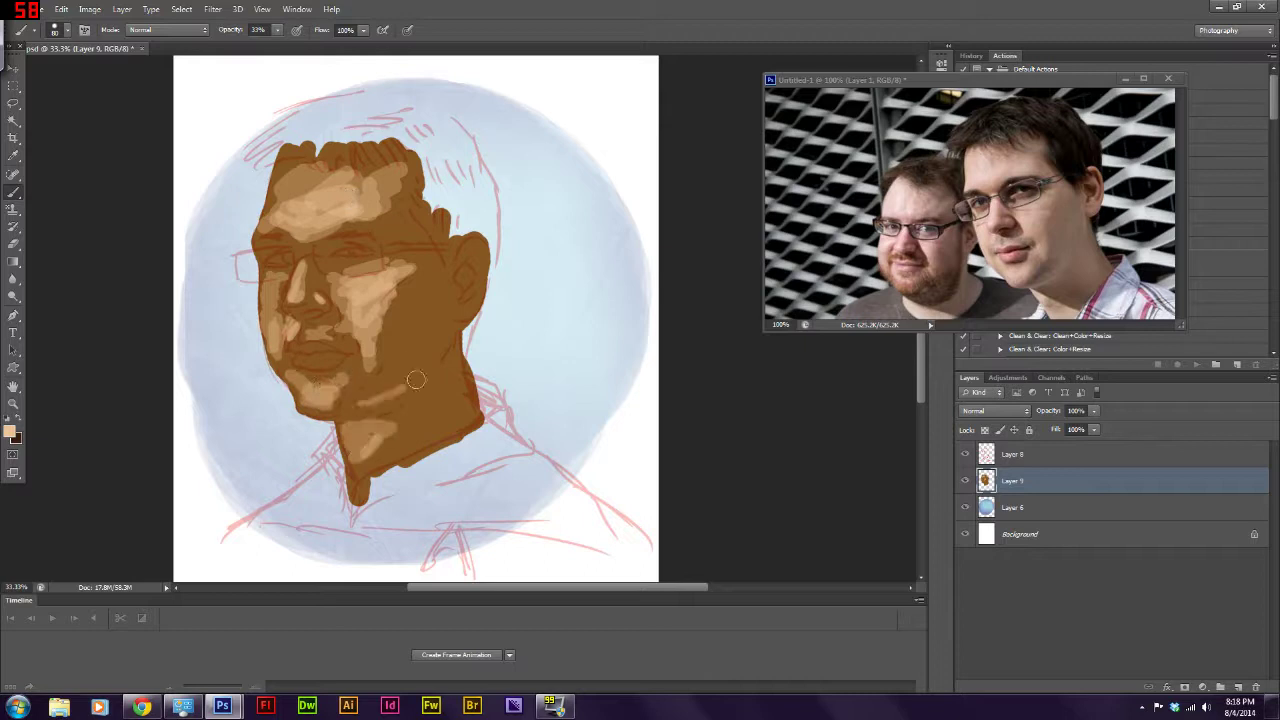
- Choose a muted purple and shade the right cheek greyish-purple
click(10, 431)
click(897, 262)
click(840, 251)
click(1031, 200)
drag(415, 268, 400, 350)
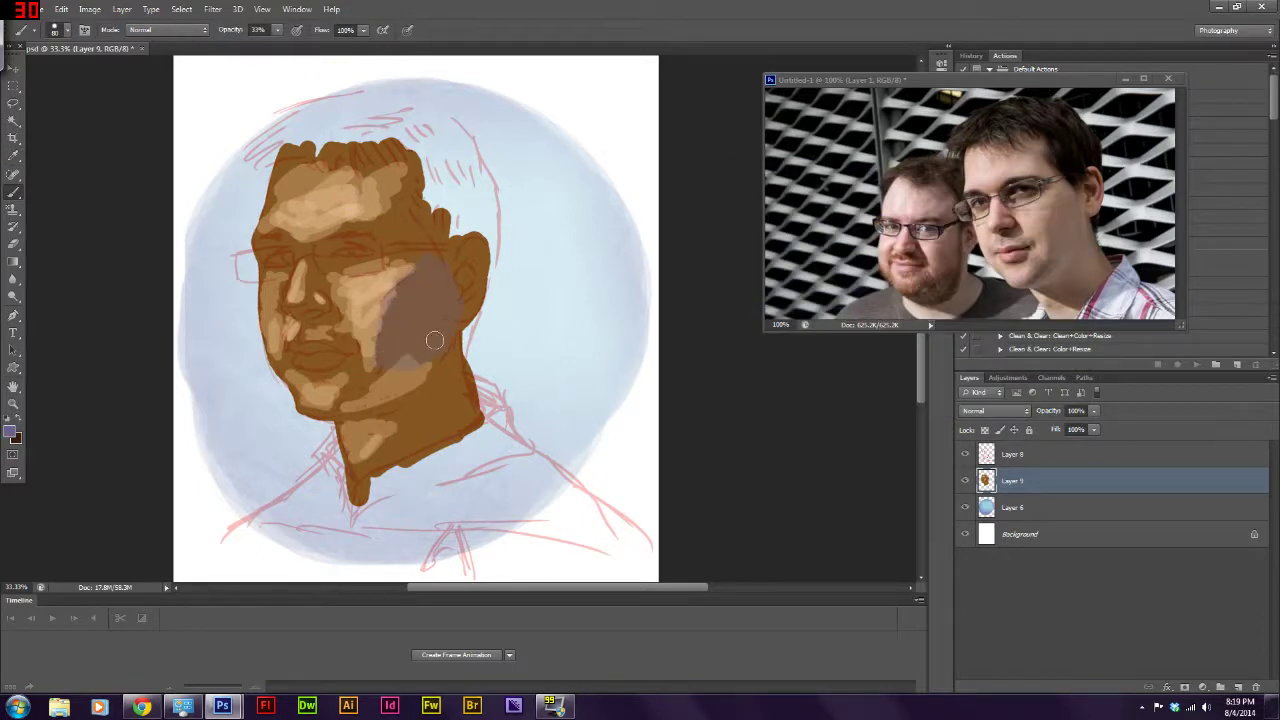
- Switch to brown and shade under the chin, jaw, temple, nose, mouth and eye
click(10, 431)
click(903, 240)
click(788, 314)
click(1029, 197)
mouse_move(359, 387)
mouse_down()
mouse_move(312, 408)
mouse_move(390, 368)
mouse_up()
drag(388, 180, 407, 208)
drag(318, 326, 340, 308)
drag(270, 280, 338, 318)
drag(415, 398, 375, 426)
drag(462, 400, 418, 401)
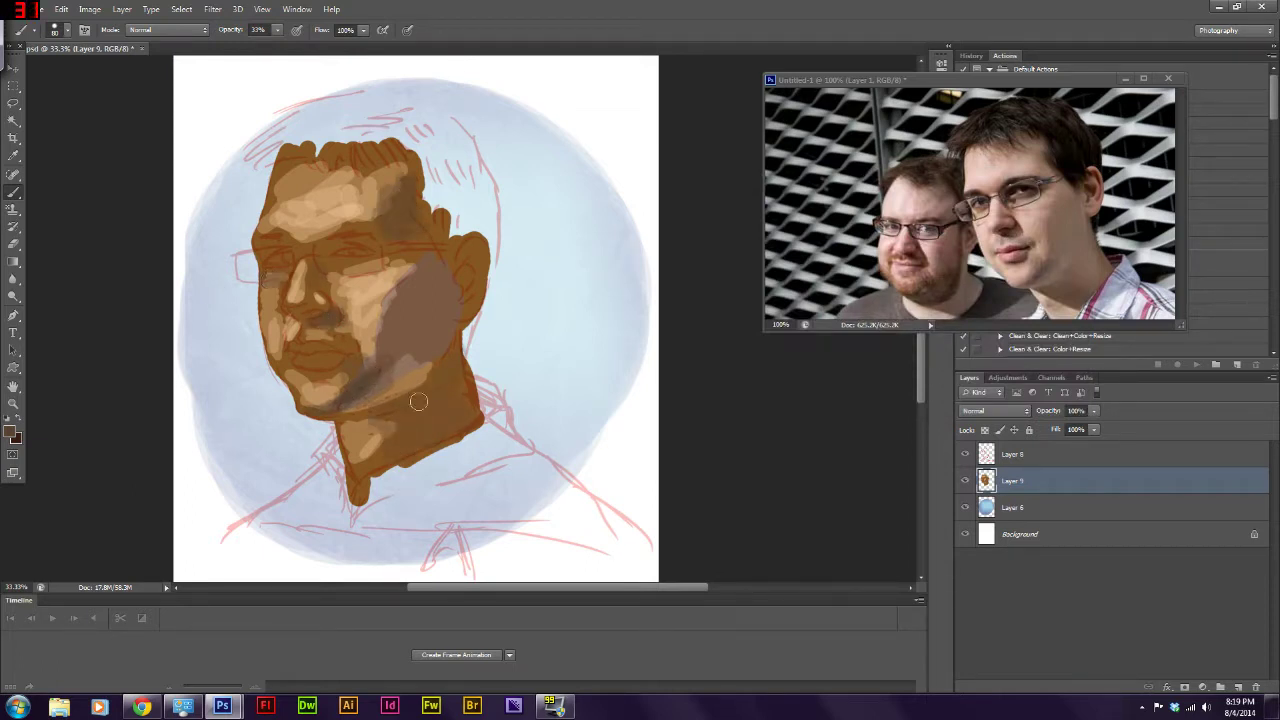
- Pick a peach colour and paint it around the cheek and eye
alt+click(452, 362)
click(12, 436)
key(Return)
click(12, 436)
key(Return)
mouse_move(322, 285)
mouse_down()
mouse_move(375, 262)
mouse_move(312, 276)
mouse_move(342, 268)
mouse_move(378, 284)
mouse_move(300, 305)
mouse_move(266, 340)
mouse_up()
- Paint tan over cheek, mouth and chin, and darken beside the nose and the ear
click(12, 436)
key(Return)
alt+click(372, 280)
drag(318, 388, 300, 375)
alt+click(423, 350)
mouse_move(385, 290)
mouse_down()
mouse_move(402, 285)
mouse_move(377, 306)
mouse_up()
alt+click(372, 300)
alt+click(417, 368)
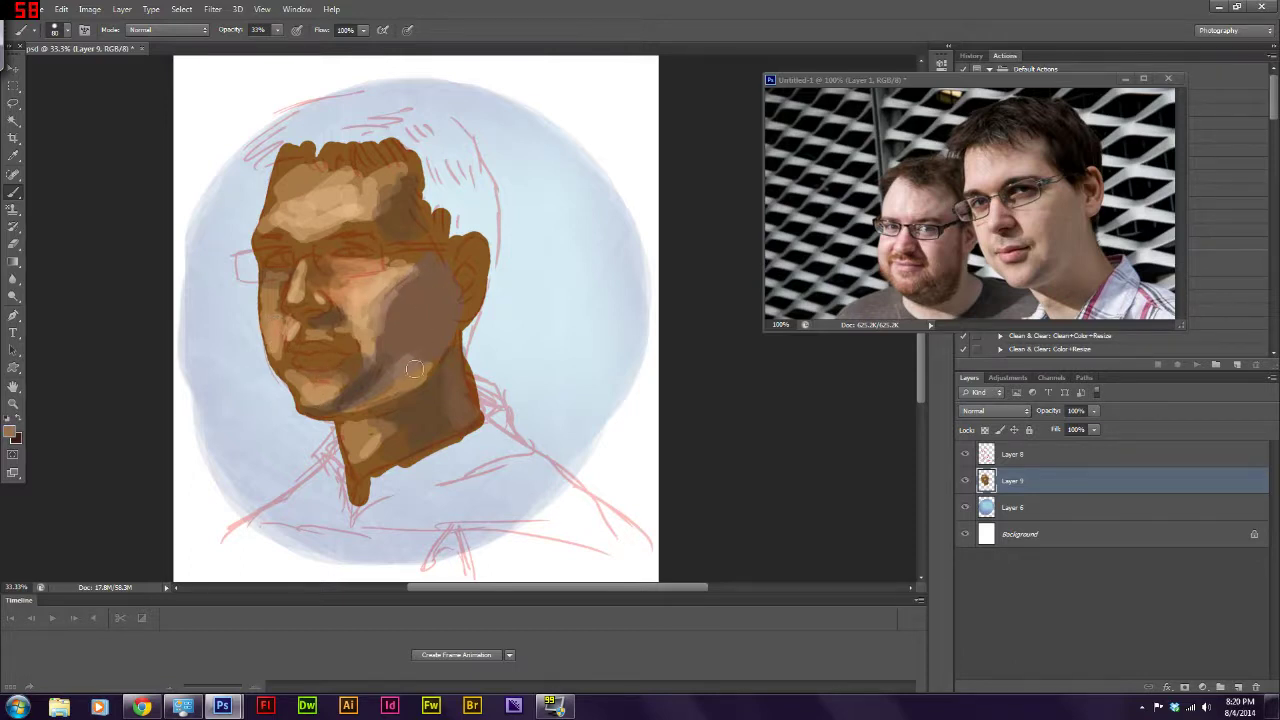
drag(470, 300, 473, 239)
- Add light peach highlights to the hairline, forehead, nose, left cheek, mouth and chin
click(12, 432)
click(1011, 200)
mouse_move(292, 200)
mouse_down()
mouse_move(325, 175)
mouse_move(300, 225)
mouse_move(322, 165)
mouse_up()
mouse_move(310, 290)
mouse_down()
mouse_move(300, 298)
mouse_move(300, 262)
mouse_move(274, 292)
mouse_up()
drag(340, 335, 298, 398)
drag(368, 450, 372, 425)
- Darken around the moustache, paint a dark mouth line, and shade along the jawline
alt+click(400, 455)
drag(325, 340, 311, 316)
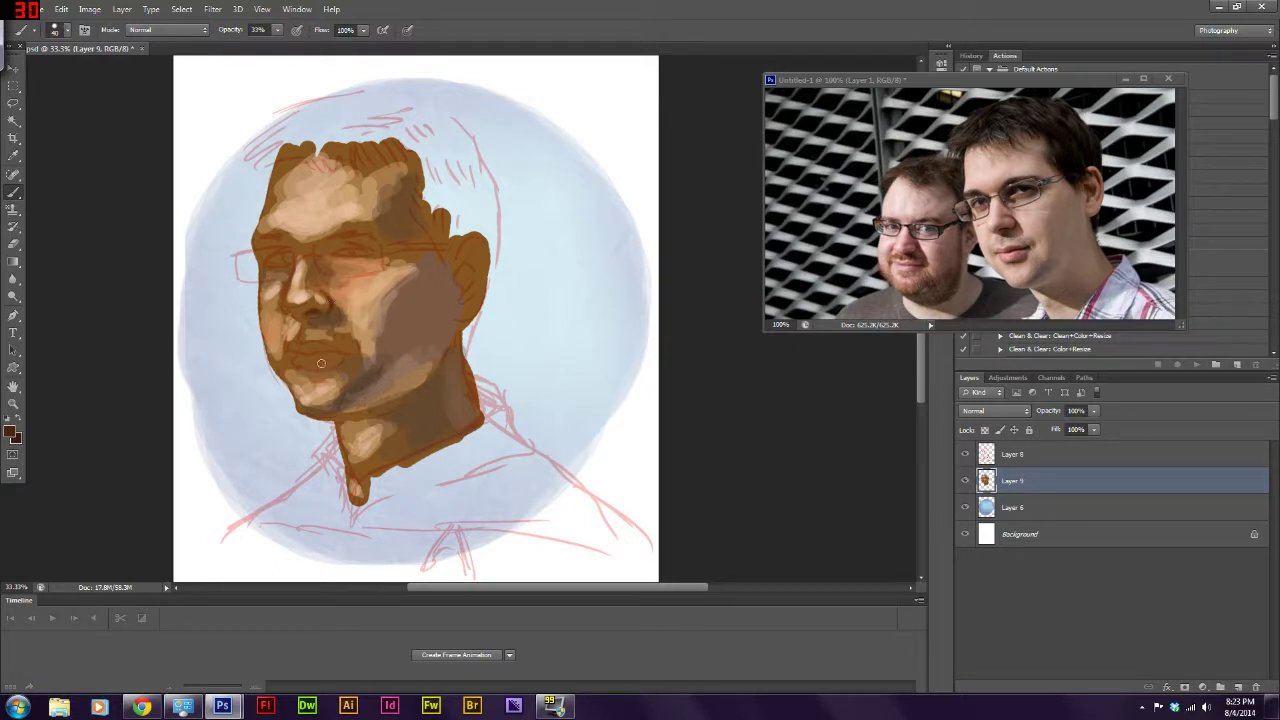
drag(311, 355, 352, 355)
alt+click(397, 338)
alt+click(306, 394)
alt+click(310, 376)
alt+click(349, 378)
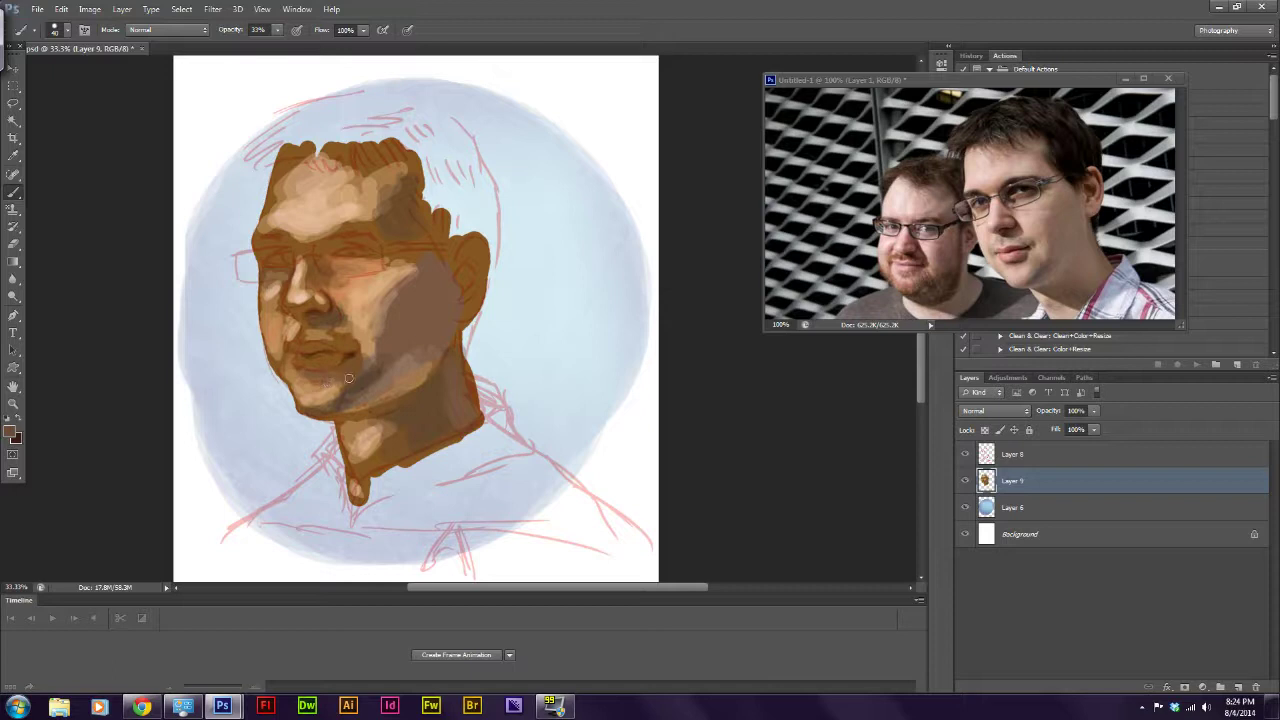
alt+click(373, 296)
alt+click(337, 400)
drag(312, 413, 420, 357)
- Lower the brush opacity to 13% and sample tan and brown tones from the face
alt+click(420, 357)
key(1)
key(3)
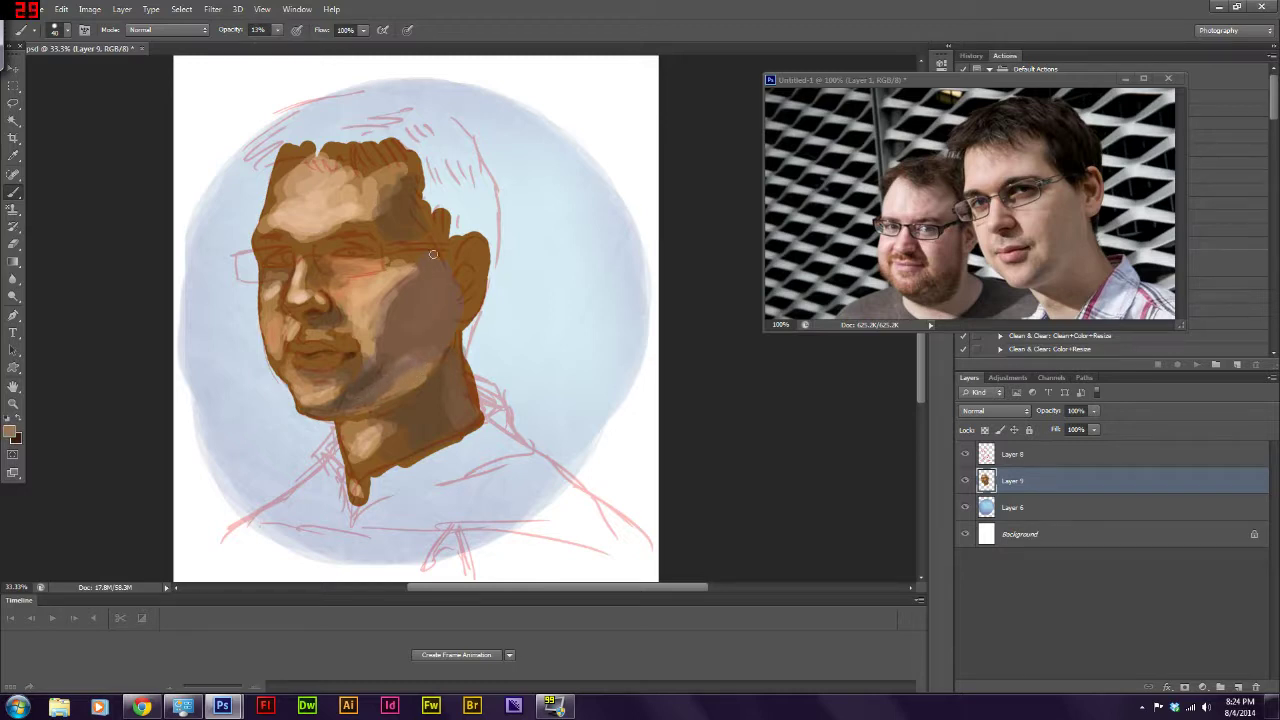
alt+click(408, 290)
alt+click(385, 303)
alt+click(460, 288)
- At 34% brush opacity, paint the ear lighter tan and pick a more orange tan
key(3)
key(4)
drag(477, 242, 478, 300)
click(11, 432)
click(903, 362)
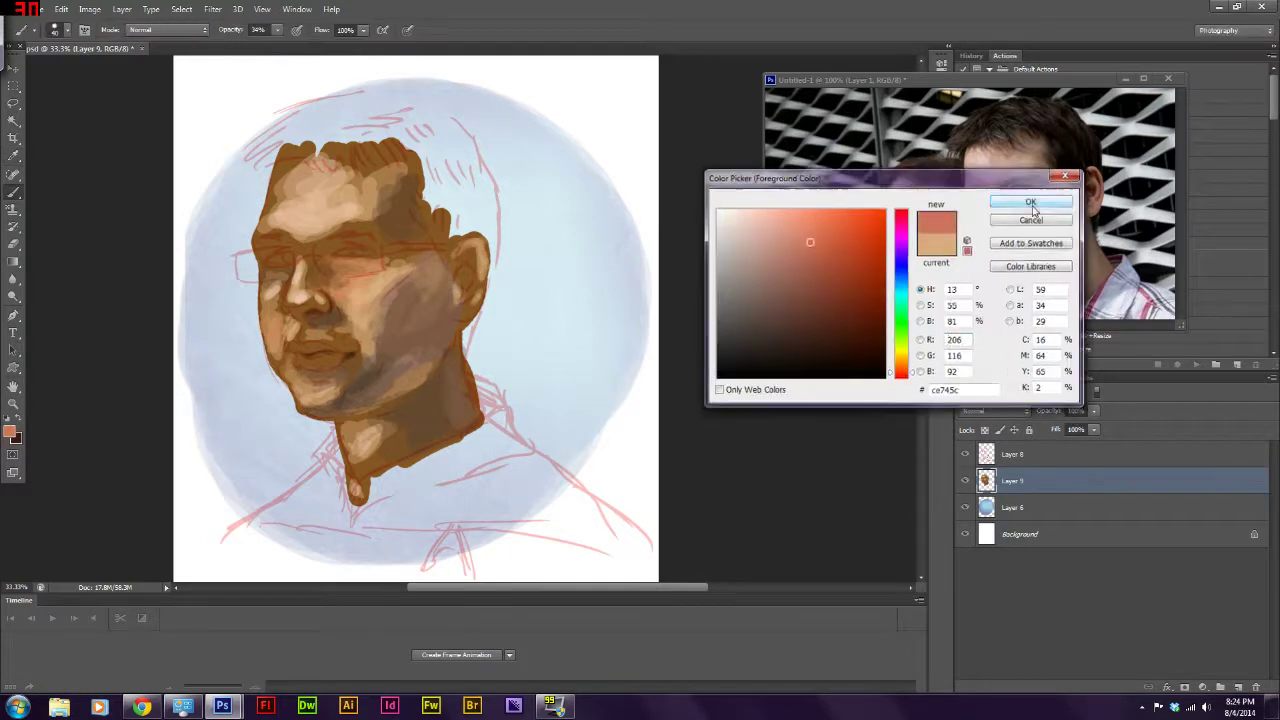
key(Return)
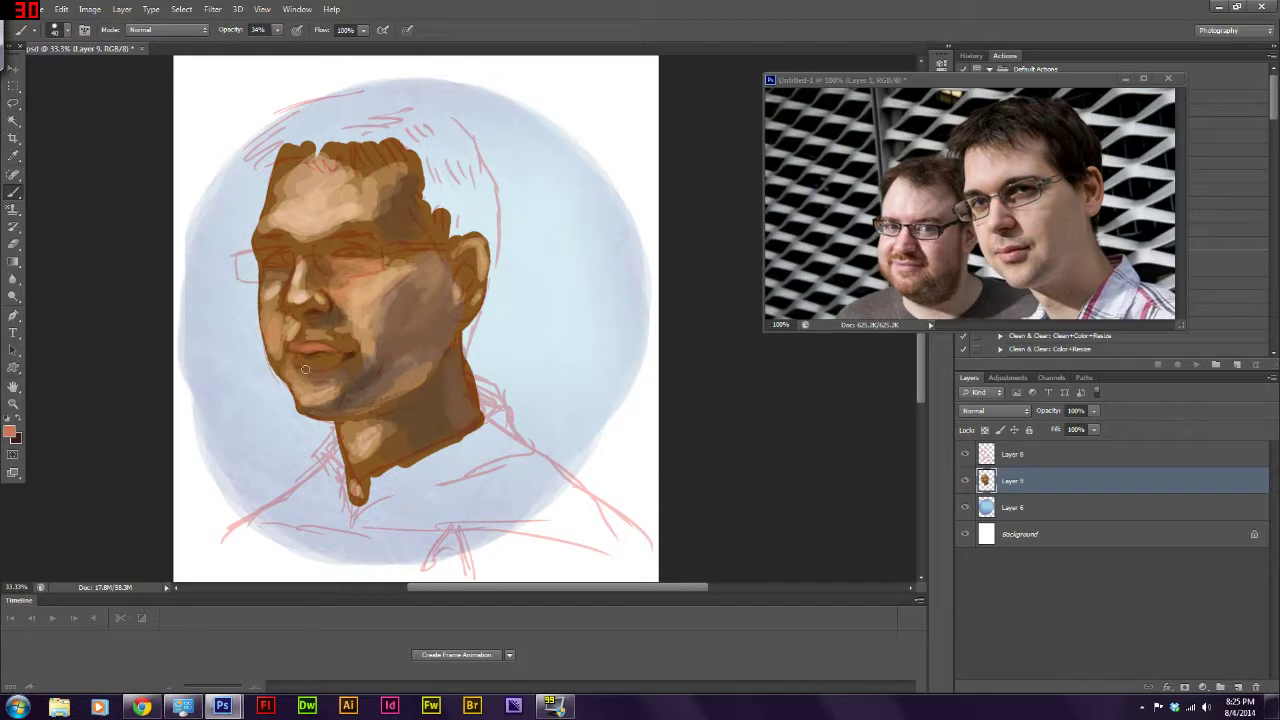
- Darken the right mouth corner and paint over the lips in a warmer orange tone
click(11, 432)
click(837, 261)
click(1013, 203)
drag(333, 361, 337, 363)
click(11, 432)
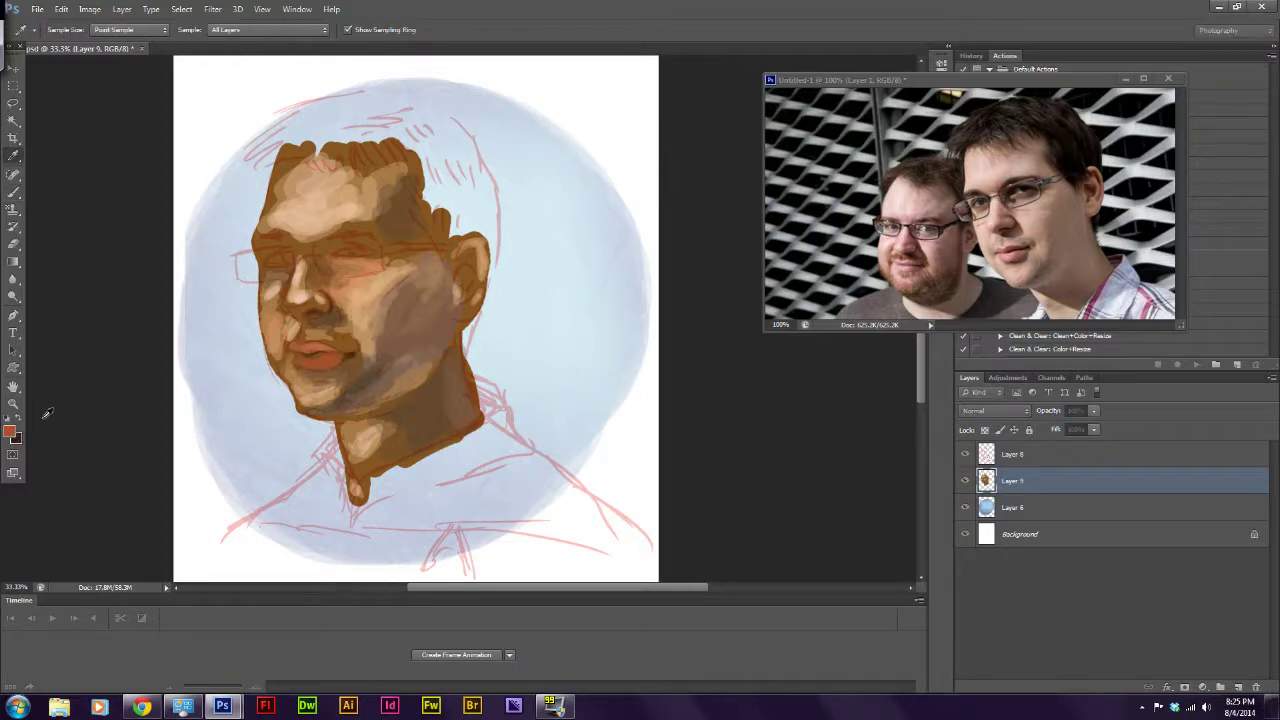
drag(905, 372, 905, 368)
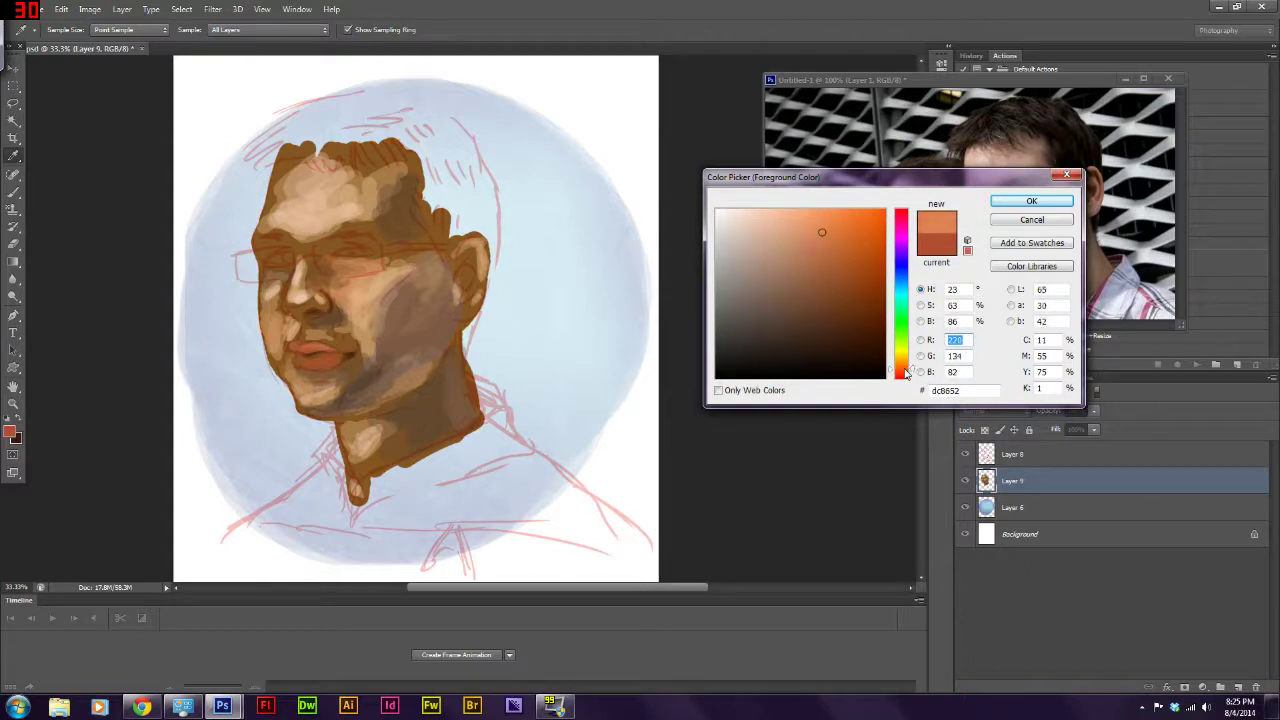
click(1027, 203)
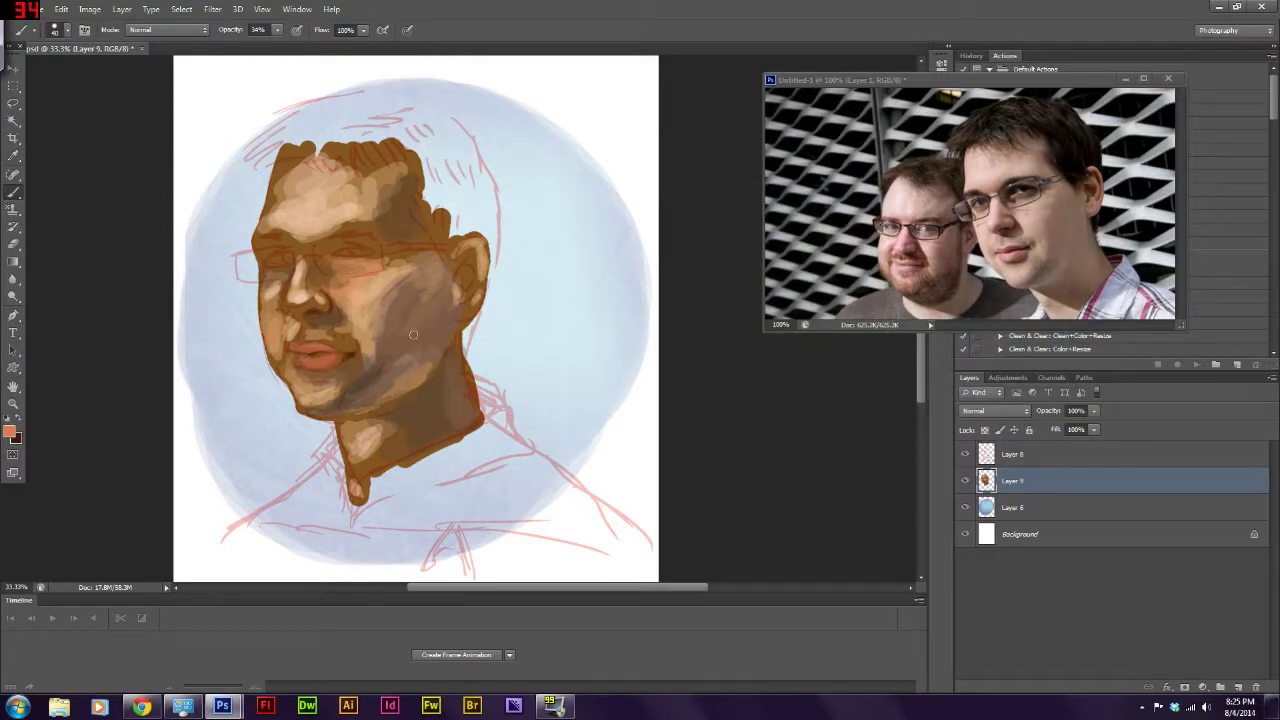
drag(305, 357, 335, 360)
- Lighten the brow and eye area with sampled tan, then sample tones near the mouth
alt+click(334, 239)
alt+click(266, 250)
drag(290, 245, 366, 228)
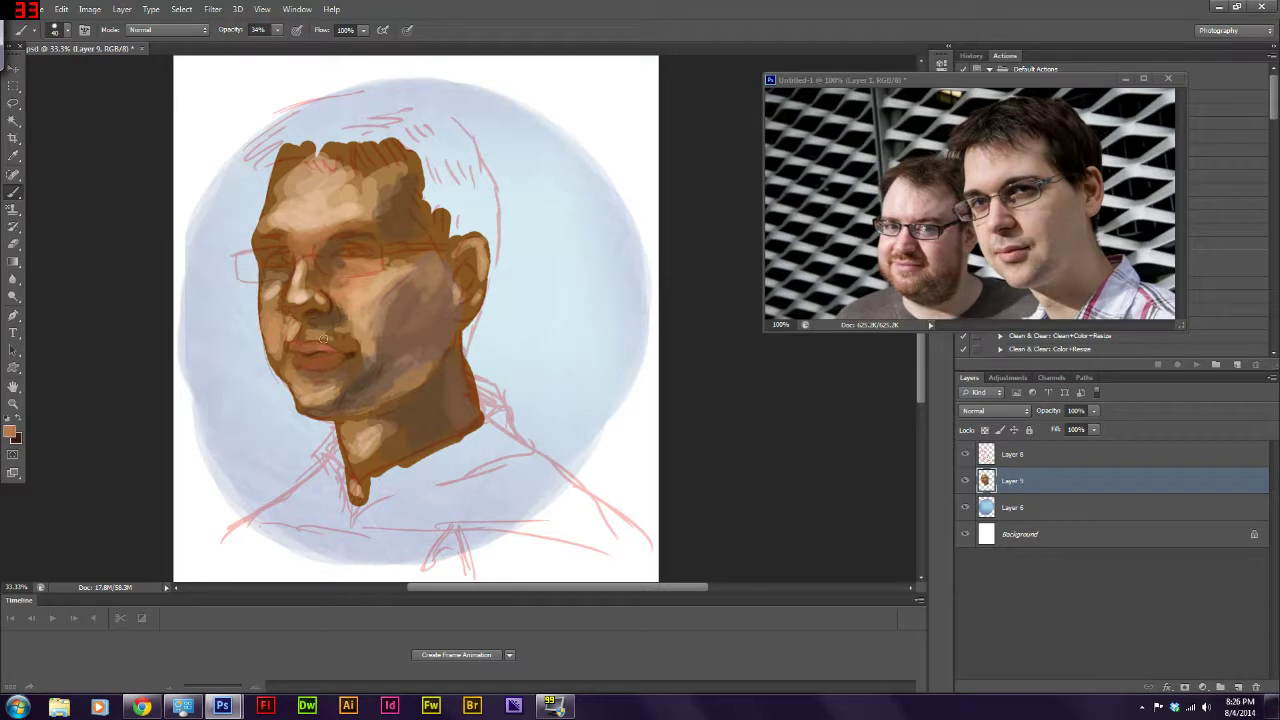
alt+click(291, 347)
alt+click(289, 340)
alt+click(285, 360)
alt+click(279, 343)
- Choose a dark hair colour and paint dark hair on the right side and top
click(13, 433)
click(1029, 196)
mouse_move(418, 185)
mouse_down()
mouse_move(424, 212)
mouse_move(440, 176)
mouse_move(488, 240)
mouse_up()
drag(440, 124, 496, 270)
mouse_move(470, 180)
mouse_down()
mouse_move(440, 124)
mouse_move(500, 258)
mouse_move(465, 365)
mouse_up()
mouse_move(330, 126)
mouse_down()
mouse_move(325, 165)
mouse_move(360, 130)
mouse_move(440, 128)
mouse_up()
- Fill the top of the head, forehead strands, gaps and left temple with dark hair
drag(370, 95, 248, 165)
mouse_move(300, 112)
mouse_down()
mouse_move(250, 175)
mouse_move(279, 128)
mouse_move(258, 162)
mouse_move(272, 188)
mouse_up()
mouse_move(316, 142)
mouse_down()
mouse_move(296, 182)
mouse_move(300, 170)
mouse_up()
mouse_move(350, 120)
mouse_down()
mouse_move(284, 158)
mouse_move(340, 104)
mouse_move(314, 139)
mouse_up()
drag(396, 114, 339, 139)
mouse_move(258, 185)
mouse_down()
mouse_move(260, 210)
mouse_move(263, 178)
mouse_up()
mouse_move(350, 129)
mouse_down()
mouse_move(434, 124)
mouse_move(372, 102)
mouse_move(428, 98)
mouse_move(430, 115)
mouse_up()
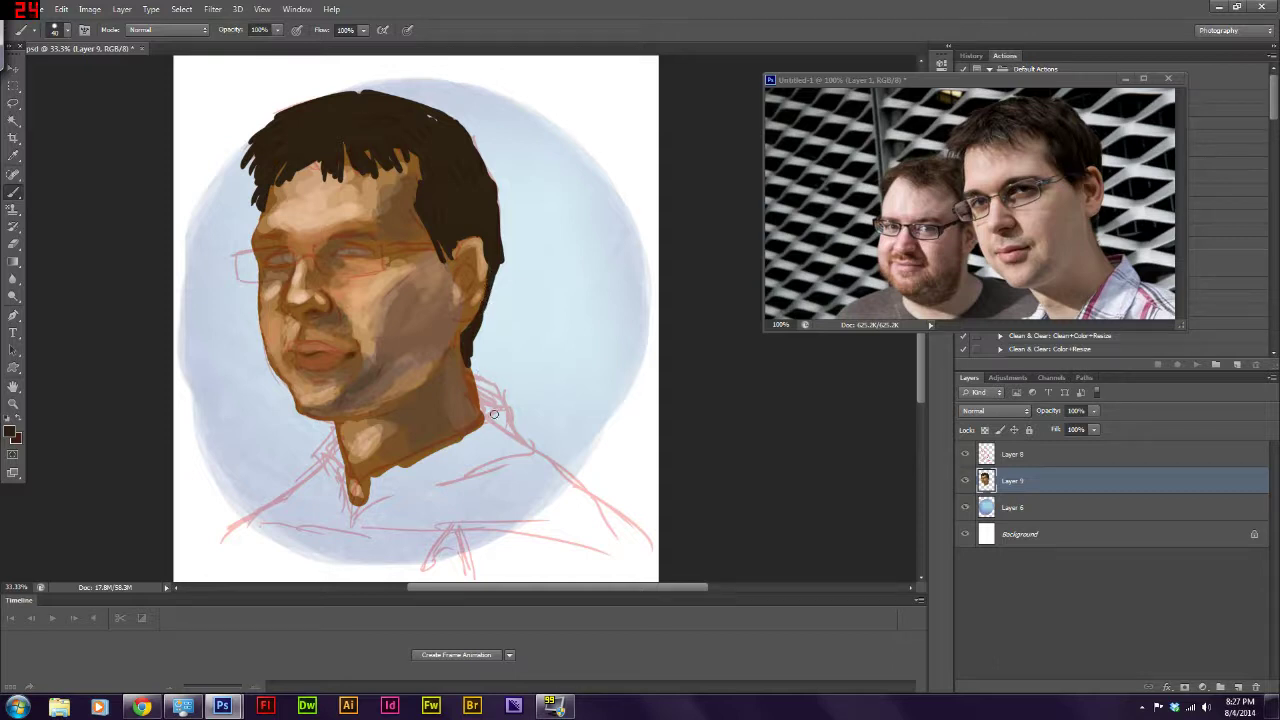
- Hide the pink sketch layer and darken the area left of the mouth with sampled brown
alt+click(295, 329)
click(966, 456)
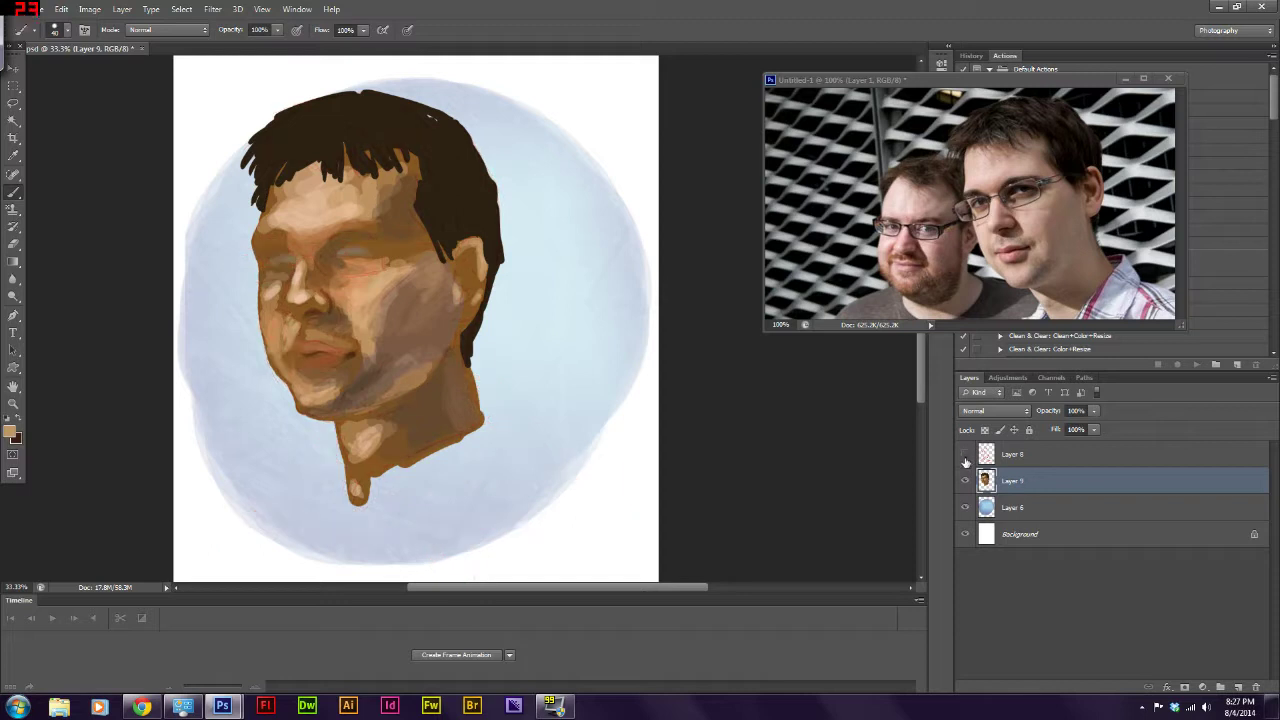
alt+click(297, 347)
alt+click(307, 333)
alt+click(290, 340)
drag(290, 343, 285, 354)
key(super)
key(super)
alt+click(355, 352)
- Repaint the lips lighter pink, then at 55% opacity paint dark blue glasses frames
drag(289, 353, 325, 355)
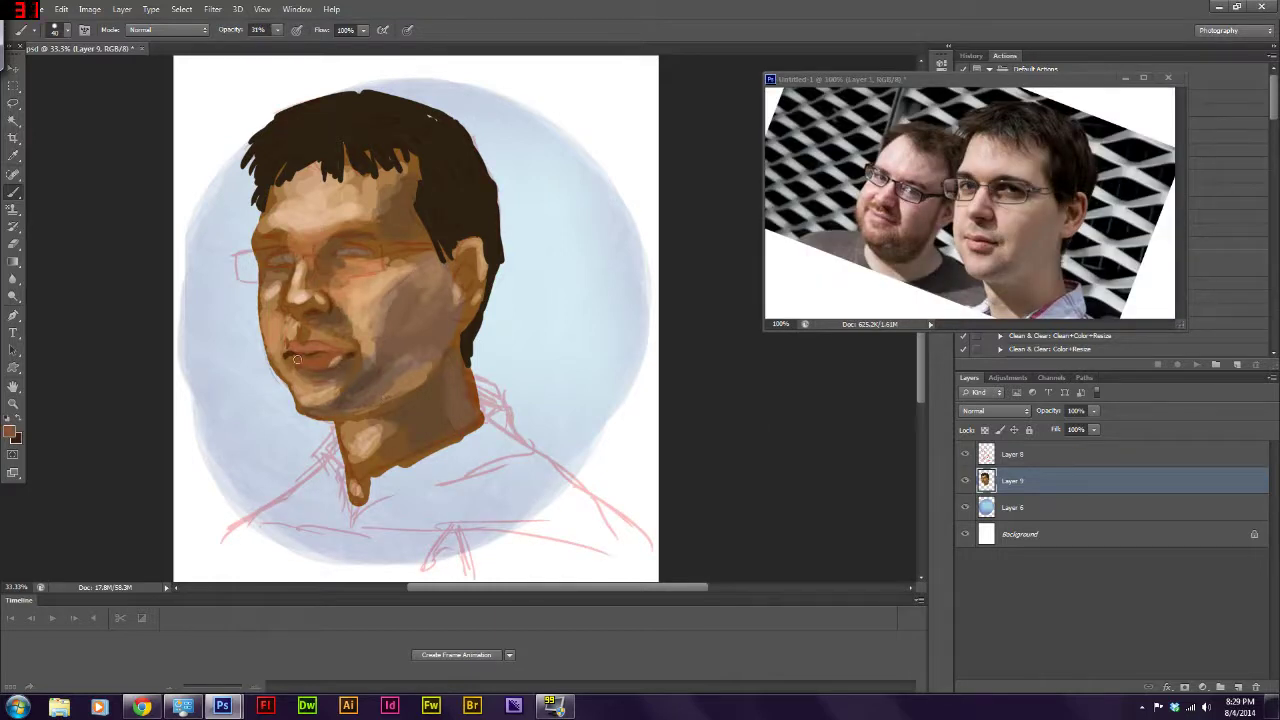
drag(290, 340, 350, 342)
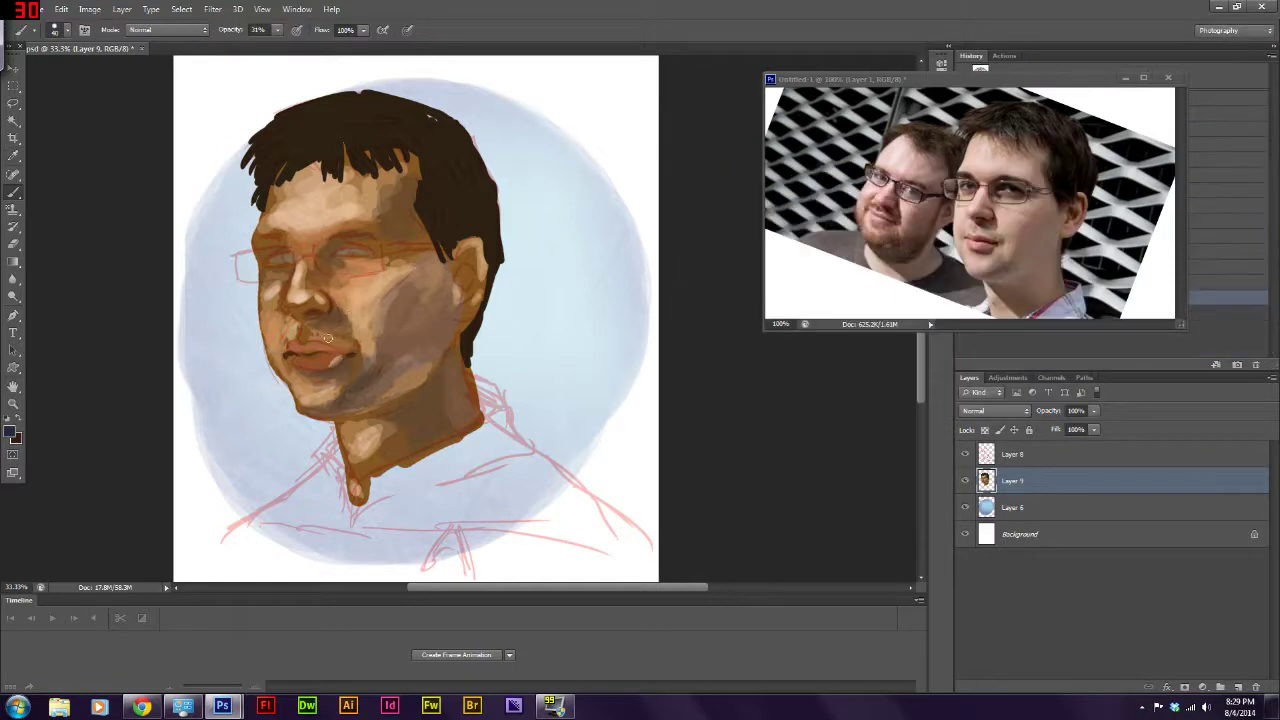
key(5)
key(5)
drag(380, 256, 436, 248)
drag(300, 262, 320, 258)
mouse_move(290, 256)
mouse_down()
mouse_move(236, 262)
mouse_move(284, 288)
mouse_up()
- Sample face colours and darken the top rim of the glasses
alt+click(283, 354)
alt+click(351, 353)
alt+click(388, 406)
alt+click(337, 250)
mouse_move(318, 238)
mouse_down()
mouse_move(386, 230)
mouse_move(252, 240)
mouse_up()
alt+click(285, 352)
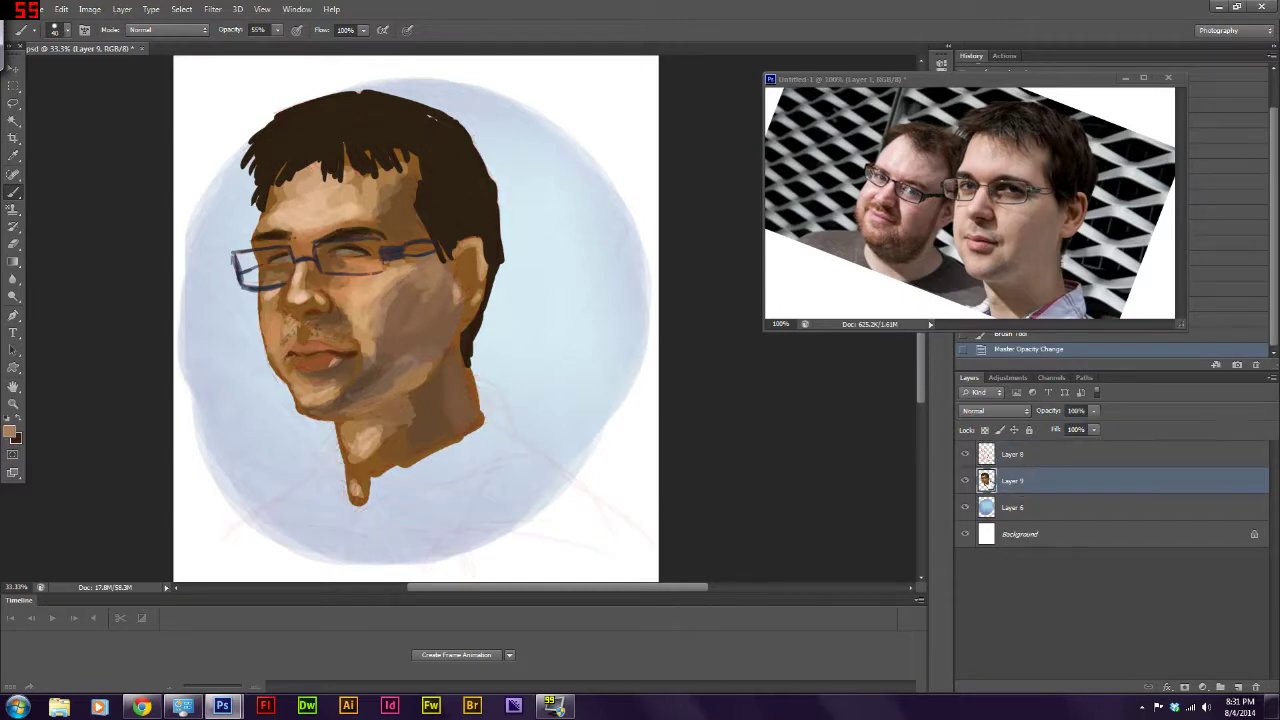
- Fade the pink sketch lines, add faint cheek strokes, and sample browns near the nose
alt+click(280, 300)
drag(290, 312, 375, 321)
alt+click(300, 296)
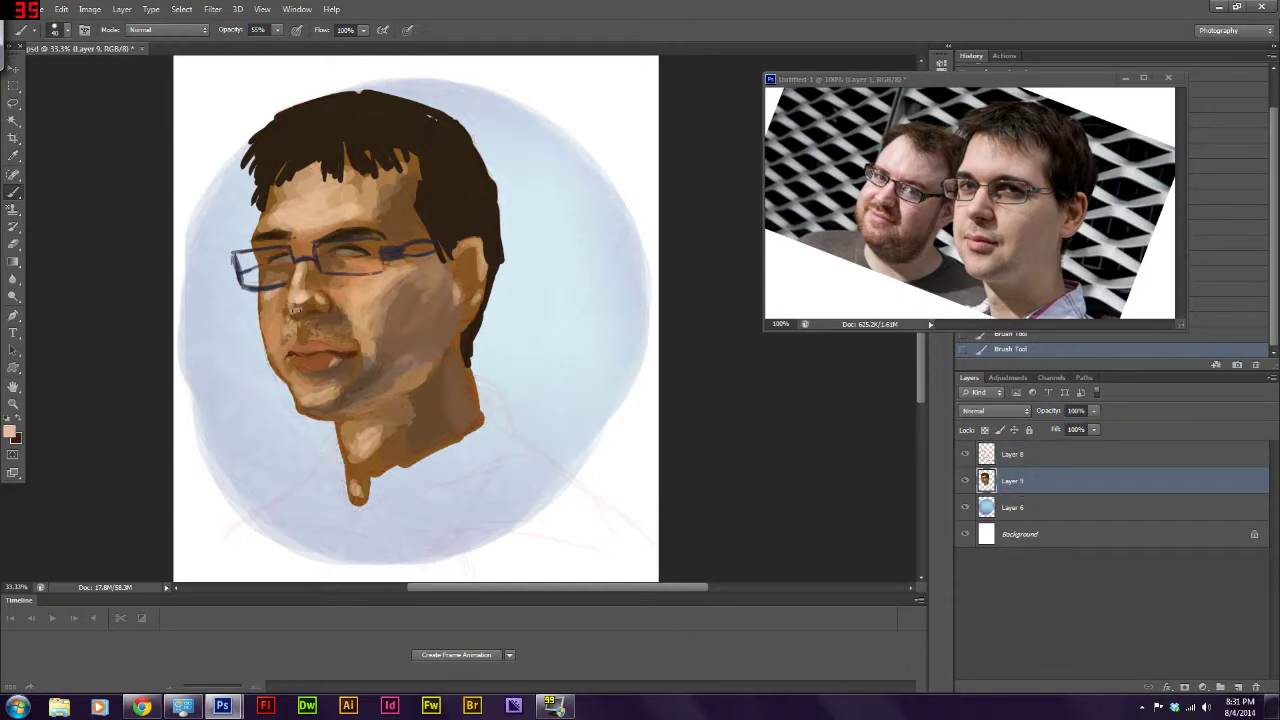
alt+click(314, 304)
alt+click(290, 308)
alt+click(325, 307)
alt+click(330, 301)
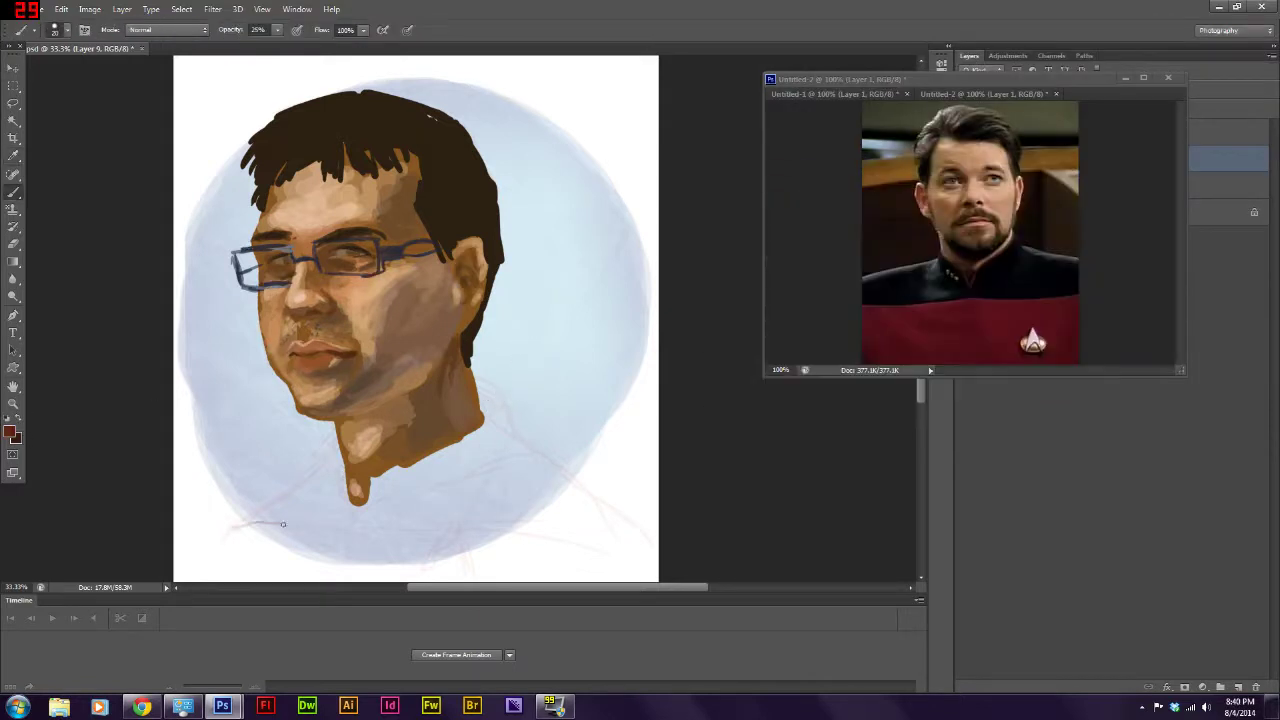
- Paint a dark red band across the bottom of the uniform, darkening its top at 40% opacity
key(0)
mouse_move(214, 535)
mouse_down()
mouse_move(640, 545)
mouse_move(216, 570)
mouse_up()
click(10, 432)
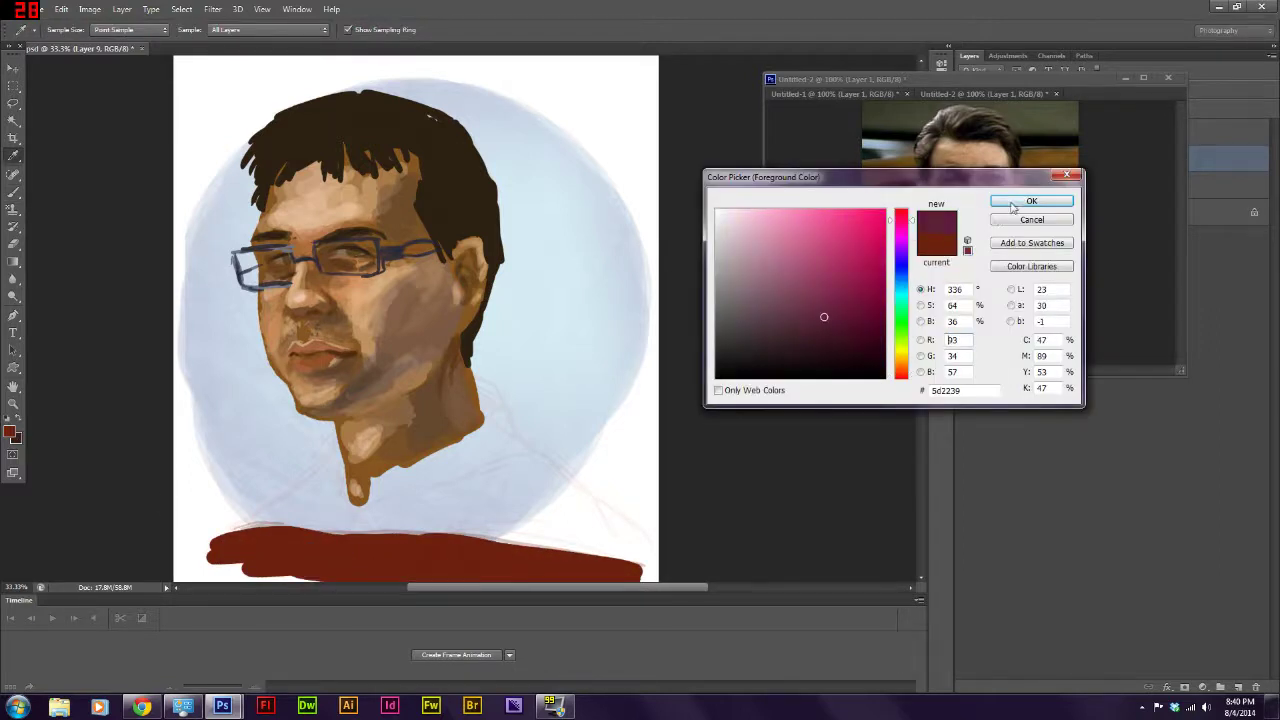
click(1048, 200)
key(4)
mouse_move(580, 545)
mouse_down()
mouse_move(243, 537)
mouse_move(574, 571)
mouse_up()
- Paint a dark V-shaped collar line and dark strokes at the neck
mouse_move(344, 470)
mouse_down()
mouse_move(356, 506)
mouse_move(378, 472)
mouse_move(484, 400)
mouse_move(338, 446)
mouse_up()
click(10, 432)
key(Return)
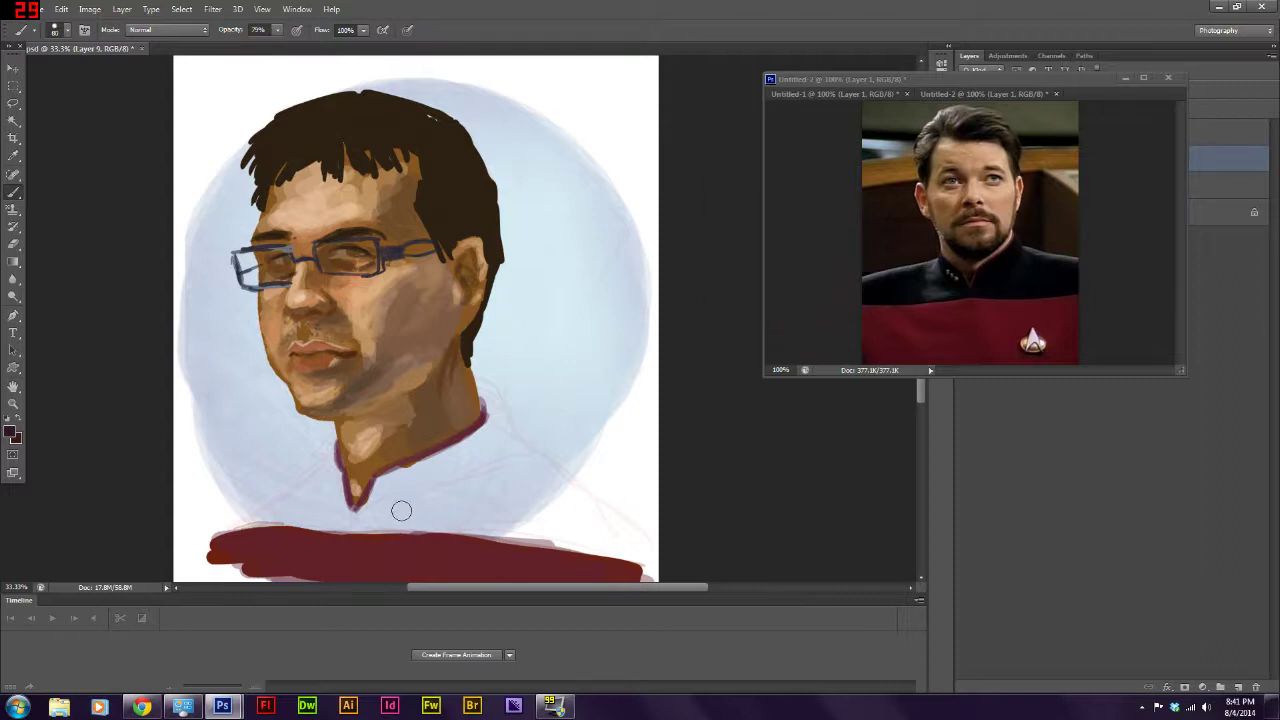
drag(362, 515, 425, 490)
click(10, 432)
key(Return)
- Paint the collar and both shoulders of the uniform black, undoing stray paint beside the neck
mouse_move(480, 450)
mouse_down()
mouse_move(400, 490)
mouse_move(410, 470)
mouse_move(365, 505)
mouse_move(517, 522)
mouse_move(429, 457)
mouse_move(491, 429)
mouse_move(501, 398)
mouse_up()
key(ctrl+alt+z)
key(ctrl+alt+z)
mouse_move(522, 515)
mouse_down()
mouse_move(491, 491)
mouse_move(590, 510)
mouse_move(531, 534)
mouse_up()
mouse_move(332, 428)
mouse_down()
mouse_move(342, 492)
mouse_move(218, 542)
mouse_up()
mouse_move(340, 488)
mouse_down()
mouse_move(349, 520)
mouse_move(300, 500)
mouse_move(320, 486)
mouse_move(335, 530)
mouse_up()
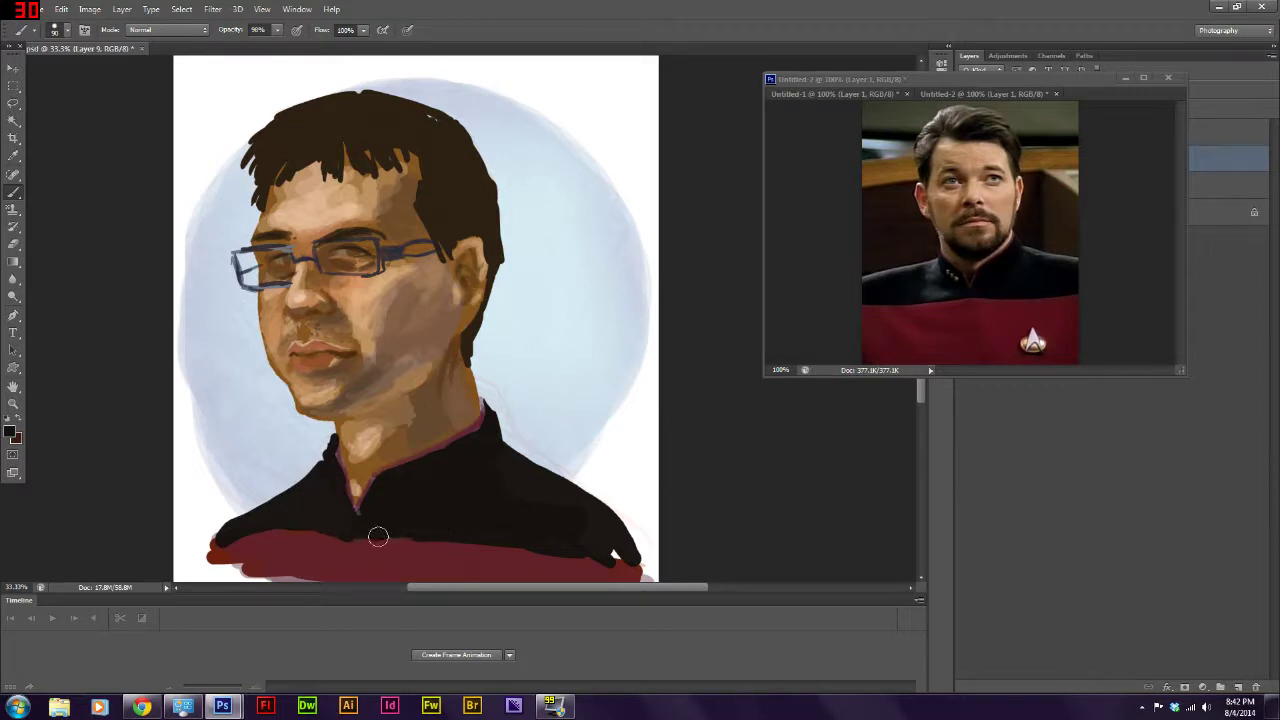
- Dab three gold-orange buttons onto the collar
click(11, 432)
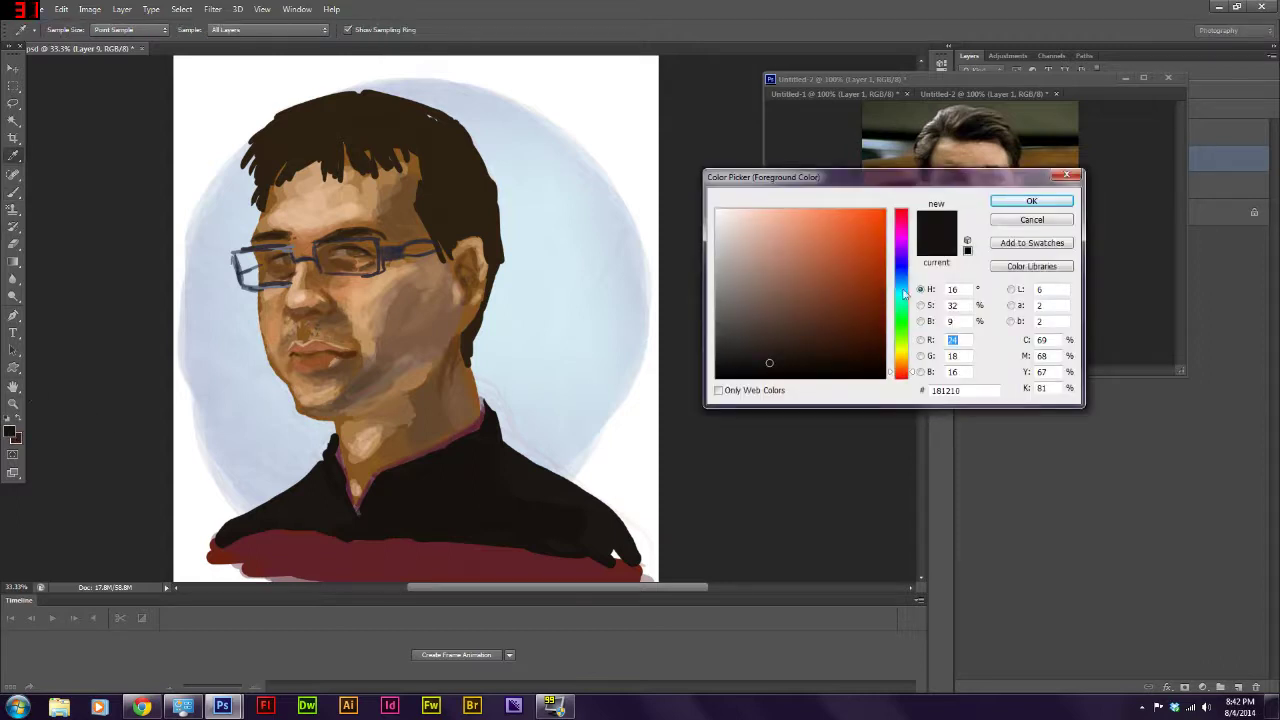
drag(903, 363, 903, 366)
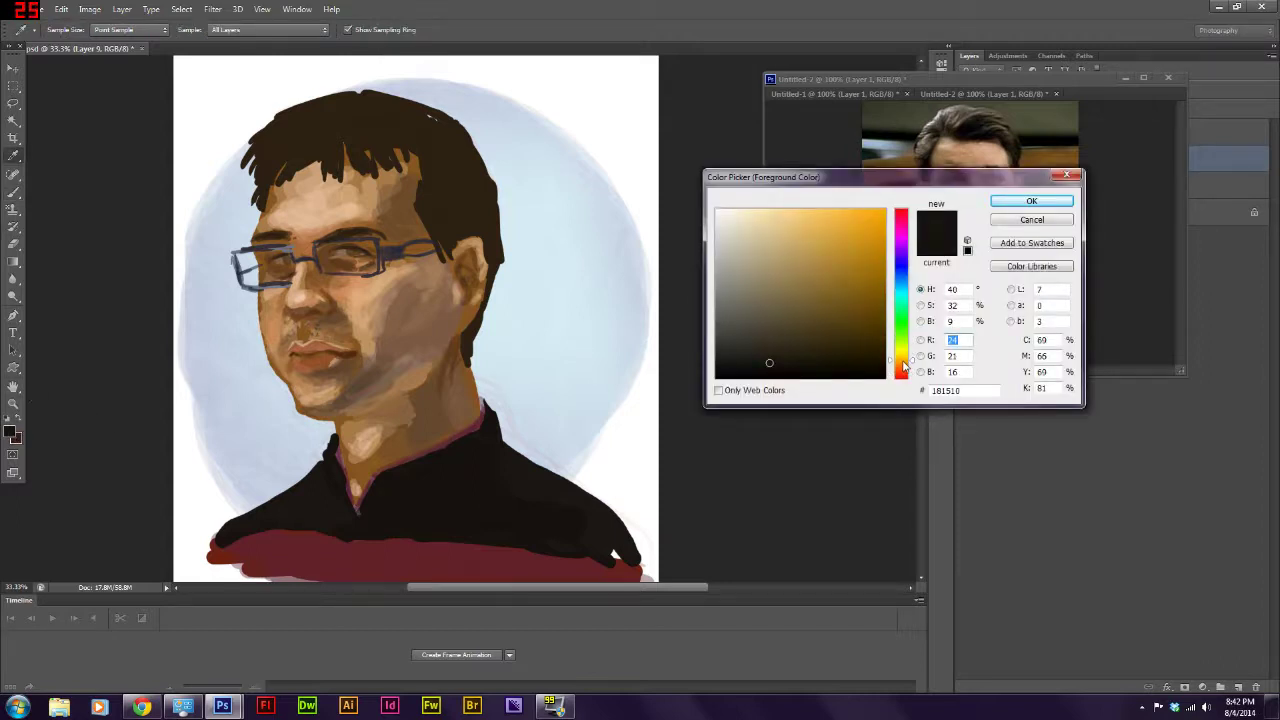
click(858, 262)
click(1025, 200)
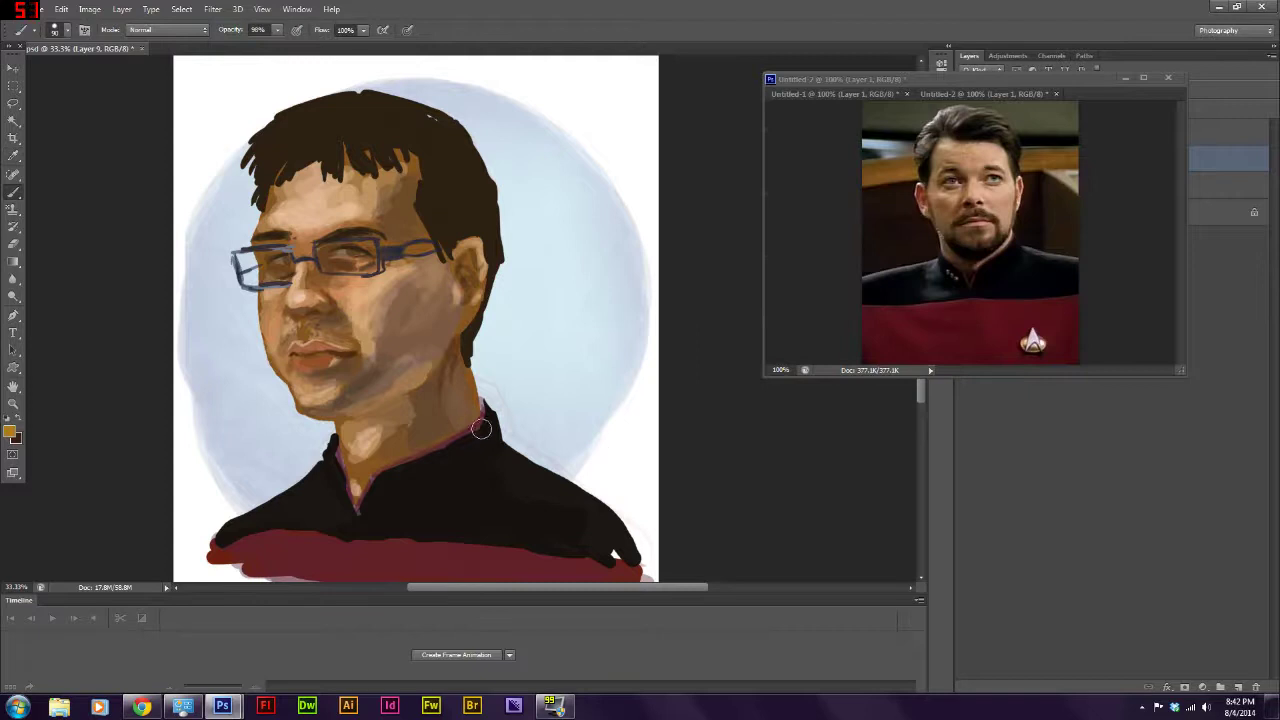
click(399, 489)
click(415, 485)
click(429, 482)
- Save the painting and fill the light gap along the right shoulder with dark brown
key(ctrl+s)
alt+click(613, 547)
mouse_move(613, 547)
mouse_down()
mouse_move(591, 549)
mouse_move(640, 558)
mouse_up()
alt+click(587, 569)
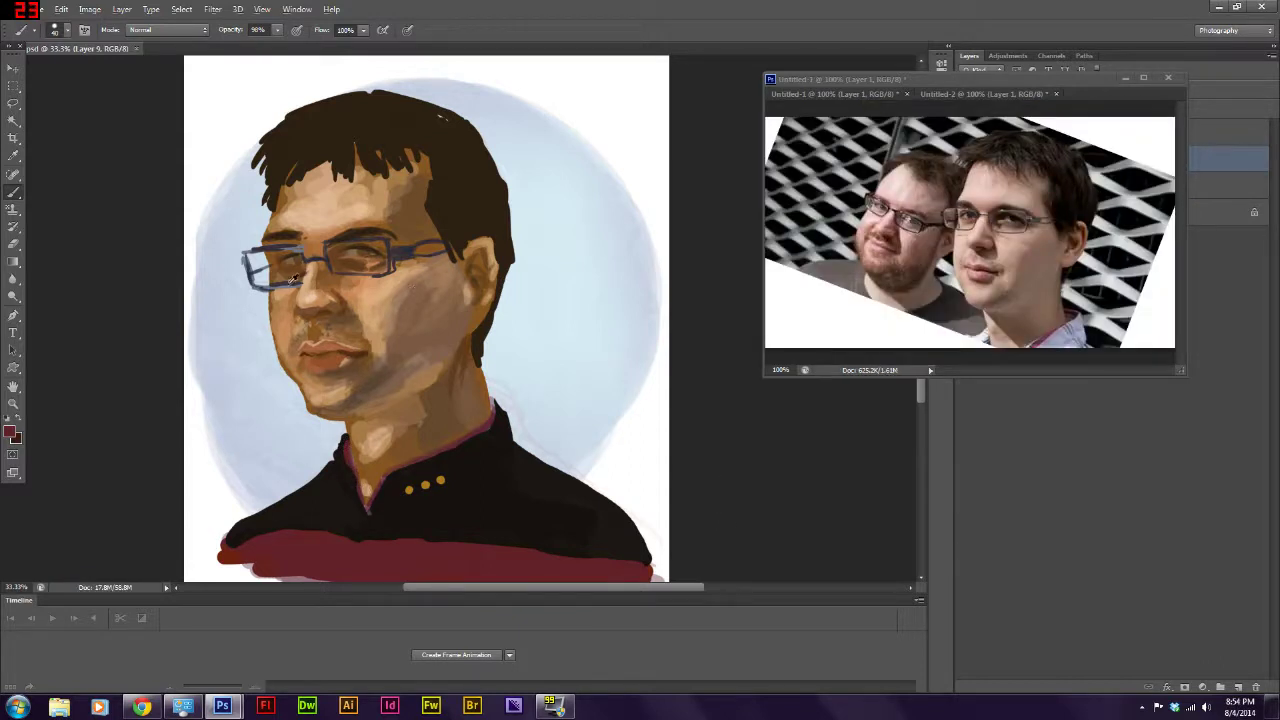
- Paint a dark stroke along the glasses rim, then undo it from the History panel
mouse_move(293, 279)
mouse_down()
mouse_move(264, 286)
mouse_move(266, 210)
mouse_up()
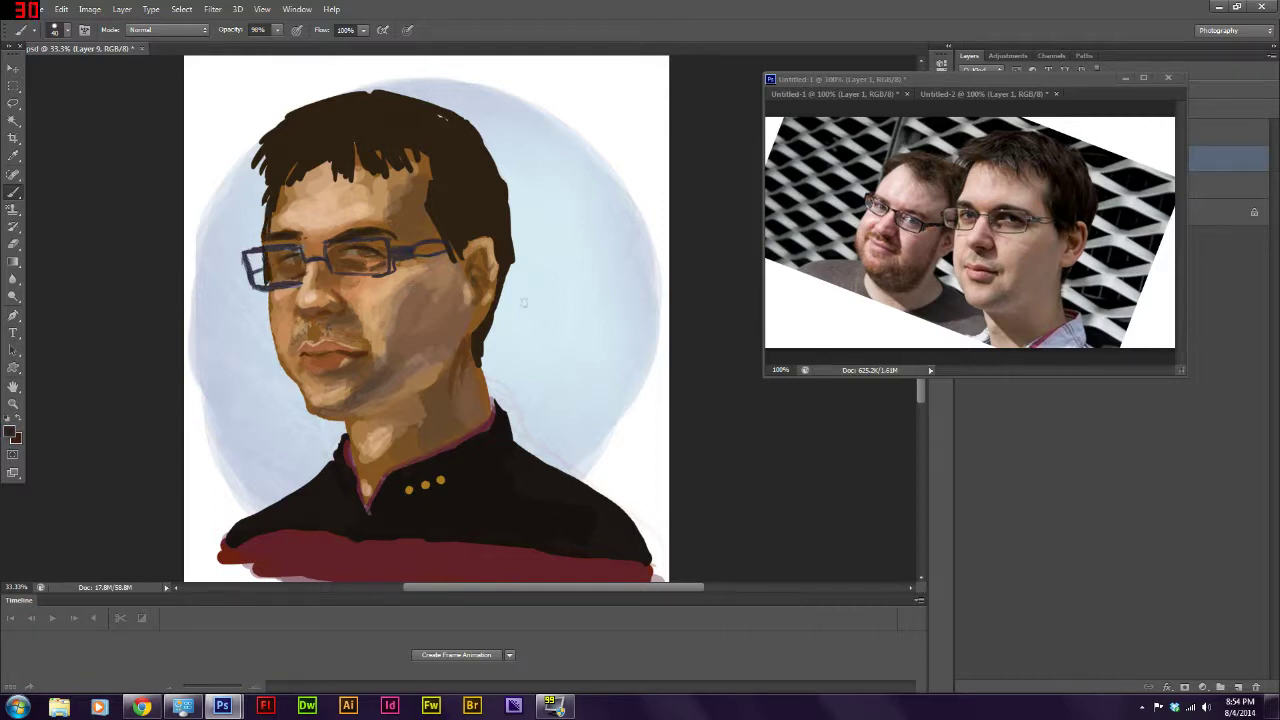
click(297, 9)
click(330, 210)
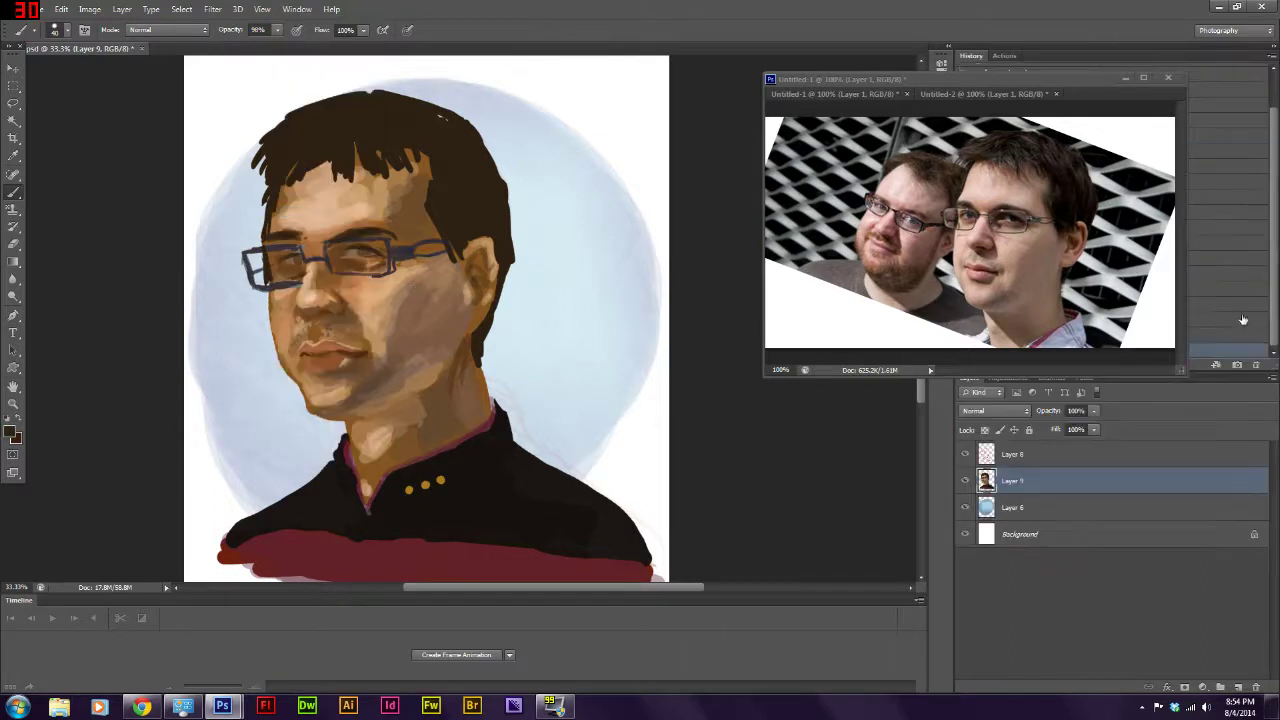
click(1225, 199)
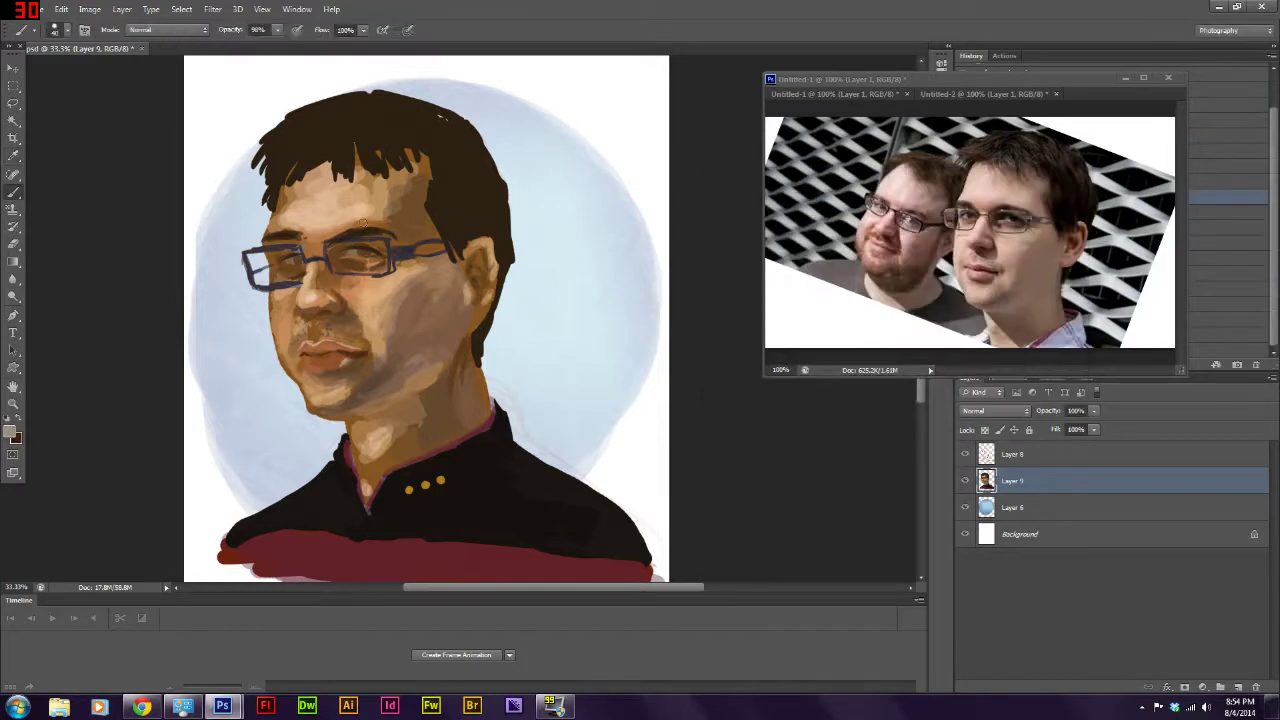
- Tint both lenses grey on a new layer at 16% opacity and merge it into Layer 9
key(ctrl+shift+alt+n)
mouse_move(330, 244)
mouse_down()
mouse_move(345, 268)
mouse_move(370, 246)
mouse_up()
mouse_move(288, 262)
mouse_down()
mouse_move(255, 278)
mouse_move(298, 280)
mouse_up()
drag(1093, 412, 1038, 425)
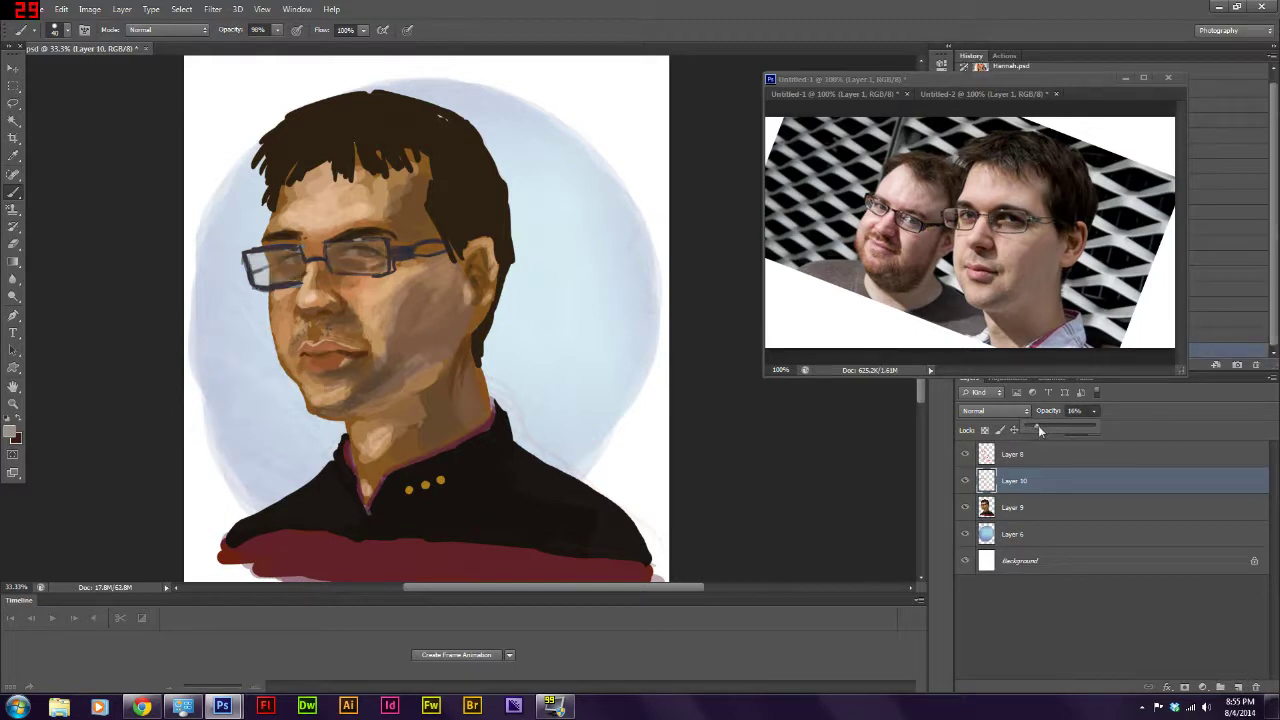
right_click(1104, 488)
click(1000, 480)
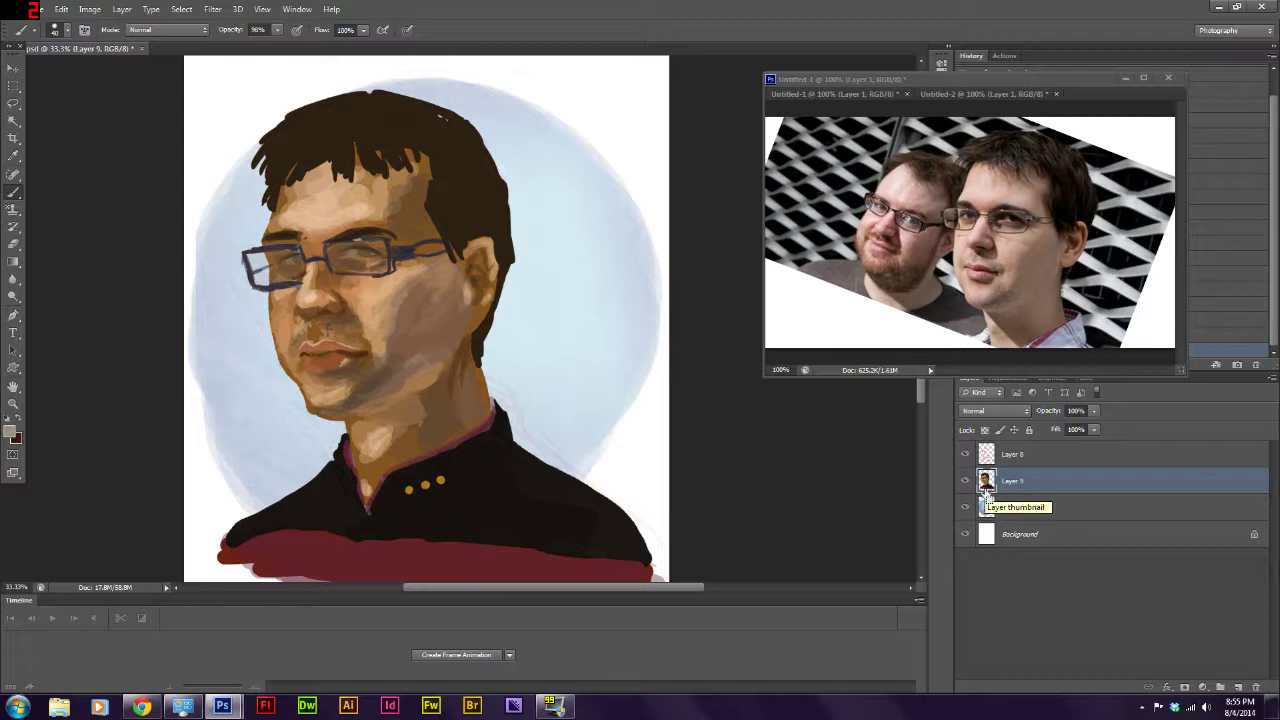
- Paint highlights across both lenses using a colour sampled from the reference photo
key(ctrl+plus)
click(895, 290)
key(b)
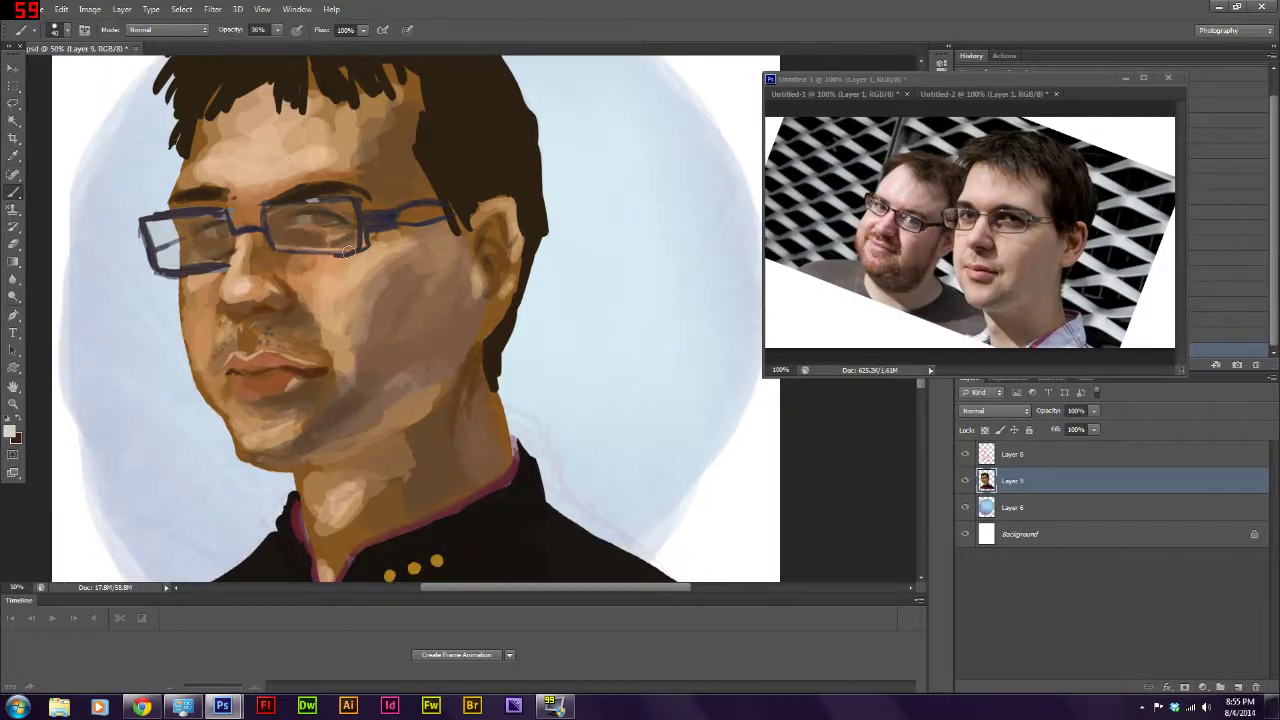
drag(311, 205, 358, 204)
drag(206, 219, 154, 226)
mouse_move(440, 258)
mouse_down()
mouse_move(407, 238)
mouse_move(370, 256)
mouse_up()
- Thicken the right lens frame and repaint its outer edge with tan skin colour
mouse_move(405, 202)
mouse_down()
mouse_move(405, 250)
mouse_move(335, 250)
mouse_up()
alt+click(430, 246)
mouse_move(424, 252)
mouse_down()
mouse_move(404, 238)
mouse_move(416, 212)
mouse_move(436, 204)
mouse_move(444, 238)
mouse_up()
alt+click(412, 205)
key(ctrl+minus)
key(ctrl+minus)
key(ctrl+plus)
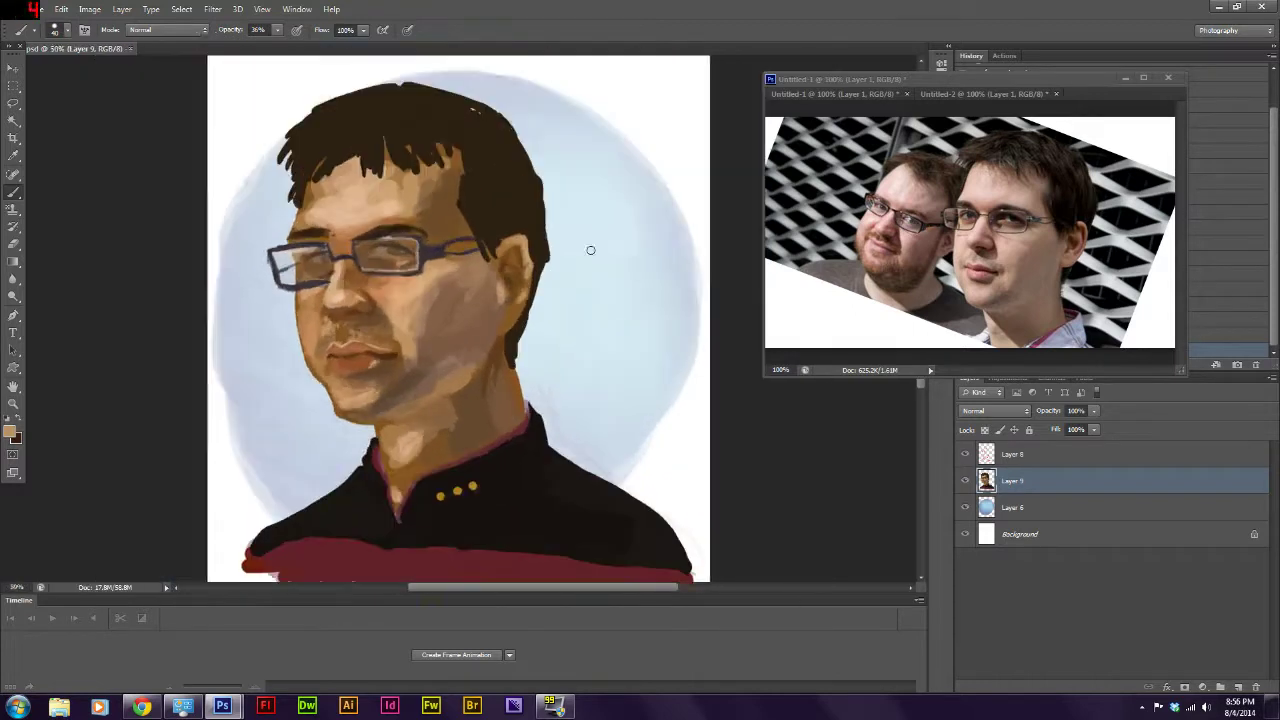
- Soften the lighter patches on top of the hair with a new colour at 10% opacity
click(12, 432)
key(Return)
click(12, 432)
key(Return)
key(1)
mouse_move(420, 141)
mouse_down()
mouse_move(340, 158)
mouse_move(340, 115)
mouse_up()
- Switch to a scattered-dot brush at size 70 and add textured strokes across the hair
click(66, 29)
double_click(115, 176)
click(66, 29)
double_click(133, 89)
key([)
key([)
key([)
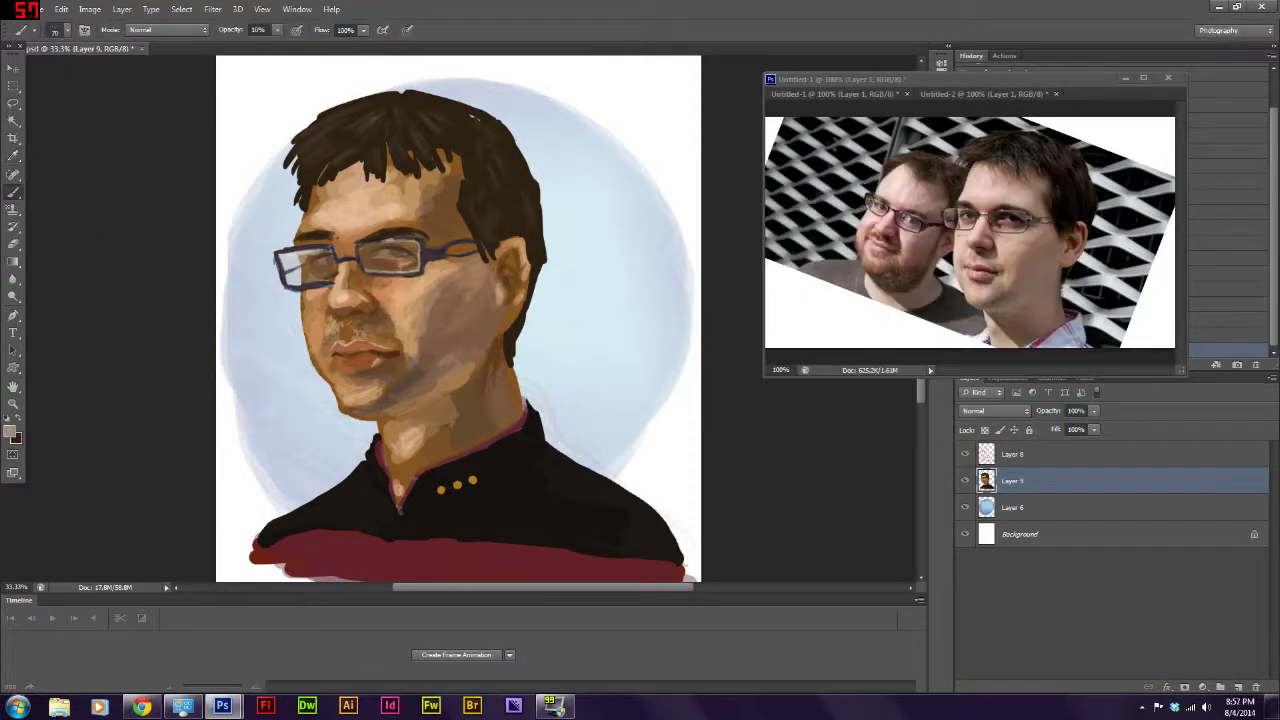
mouse_move(396, 118)
mouse_down()
mouse_move(440, 126)
mouse_move(372, 158)
mouse_move(300, 140)
mouse_move(473, 203)
mouse_up()
- Lighten the left edge of the hair with a sampled lighter brown at 91% opacity
click(12, 432)
text(25)
key(Return)
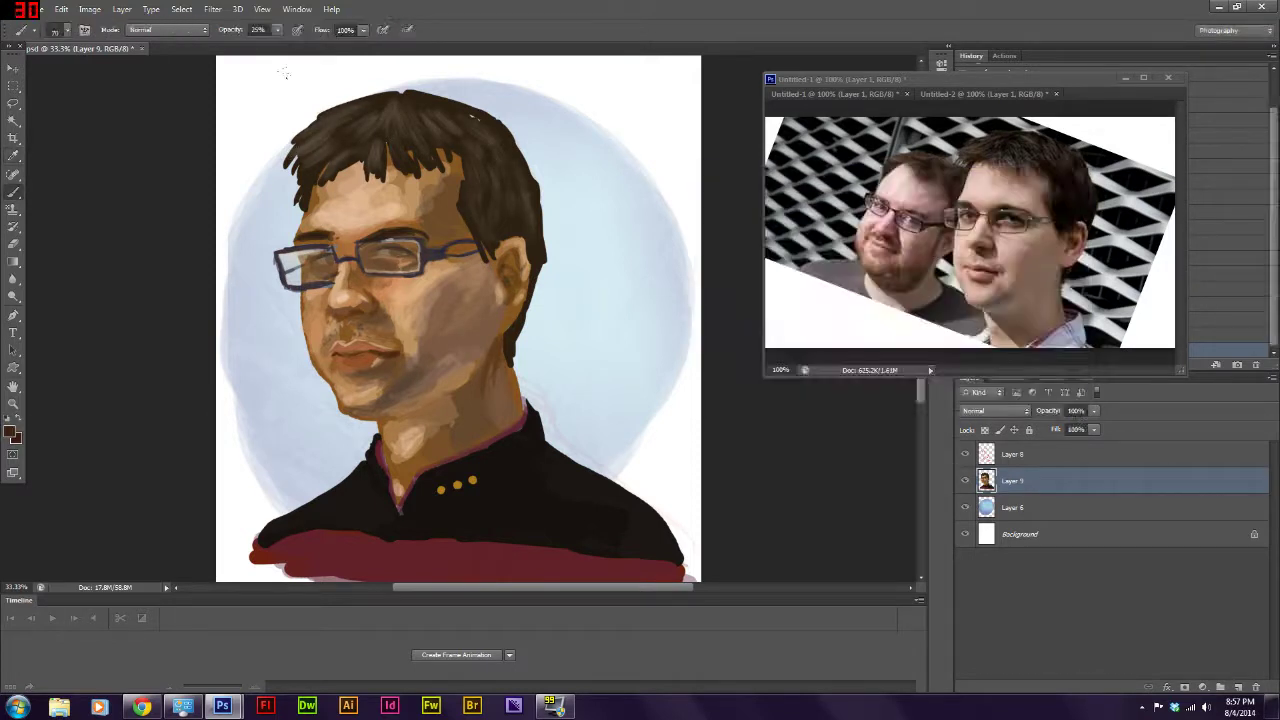
key(7)
key(9)
key(1)
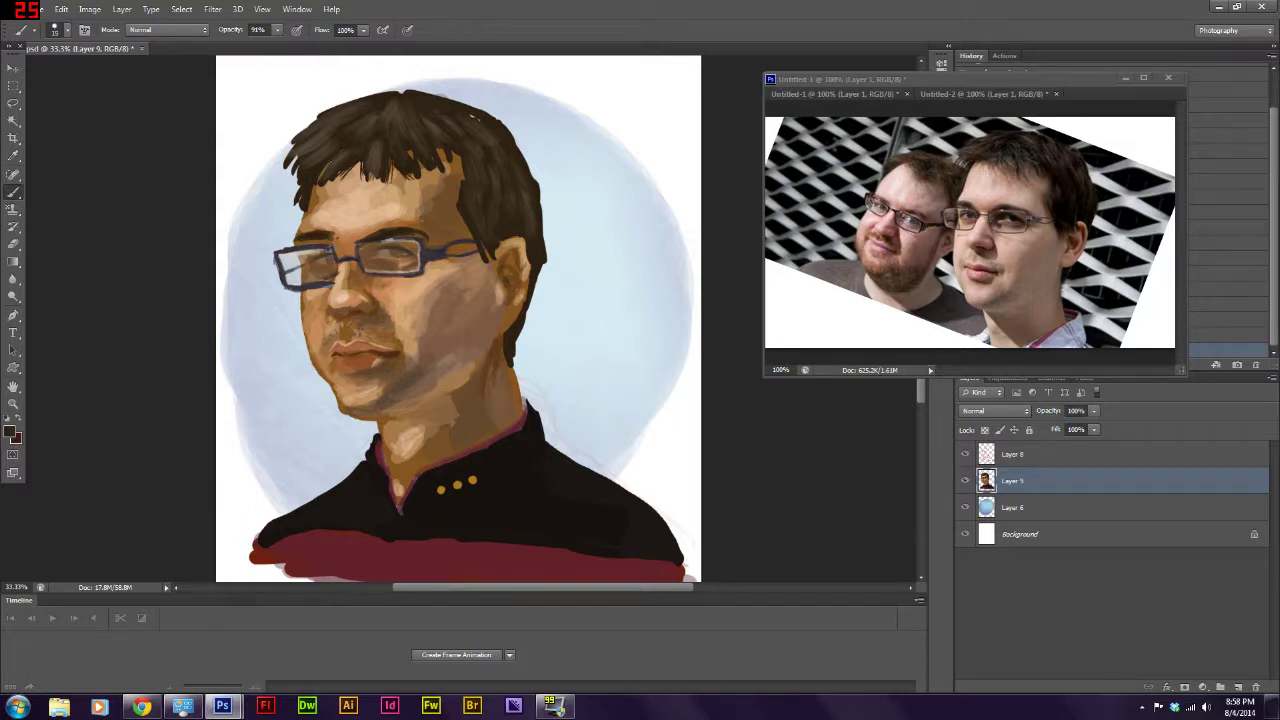
alt+click(424, 152)
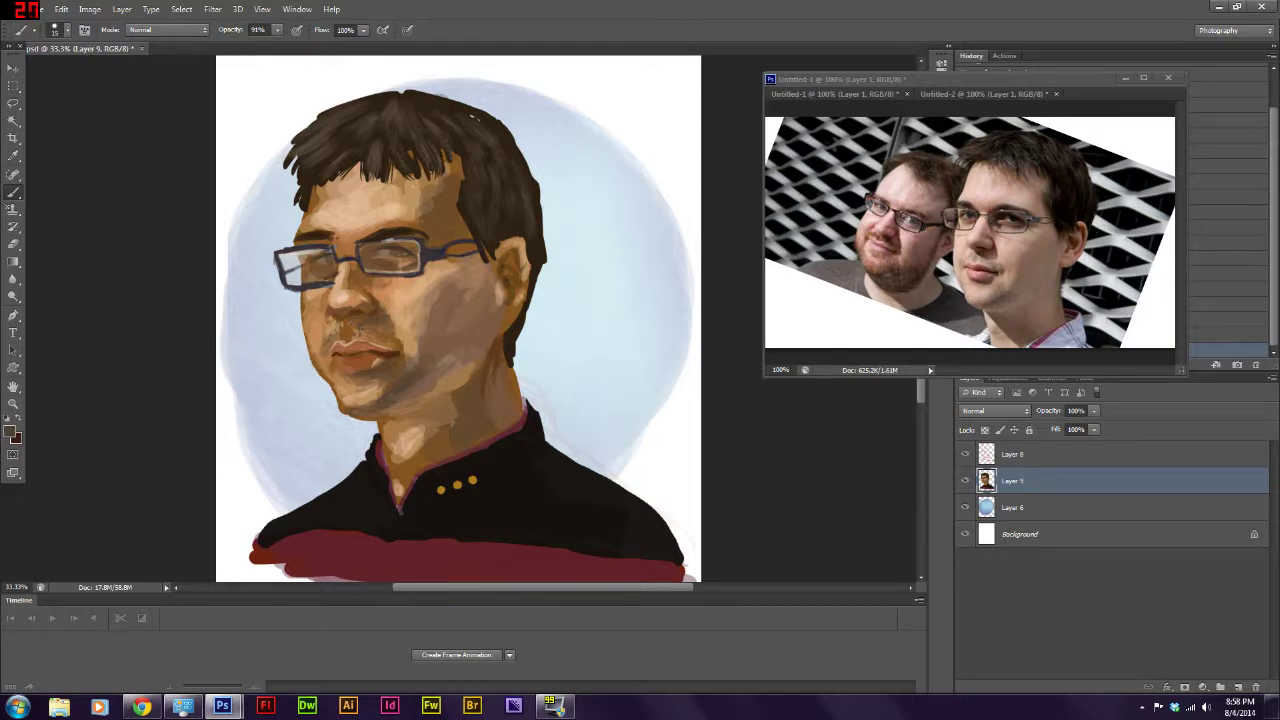
drag(322, 166, 302, 175)
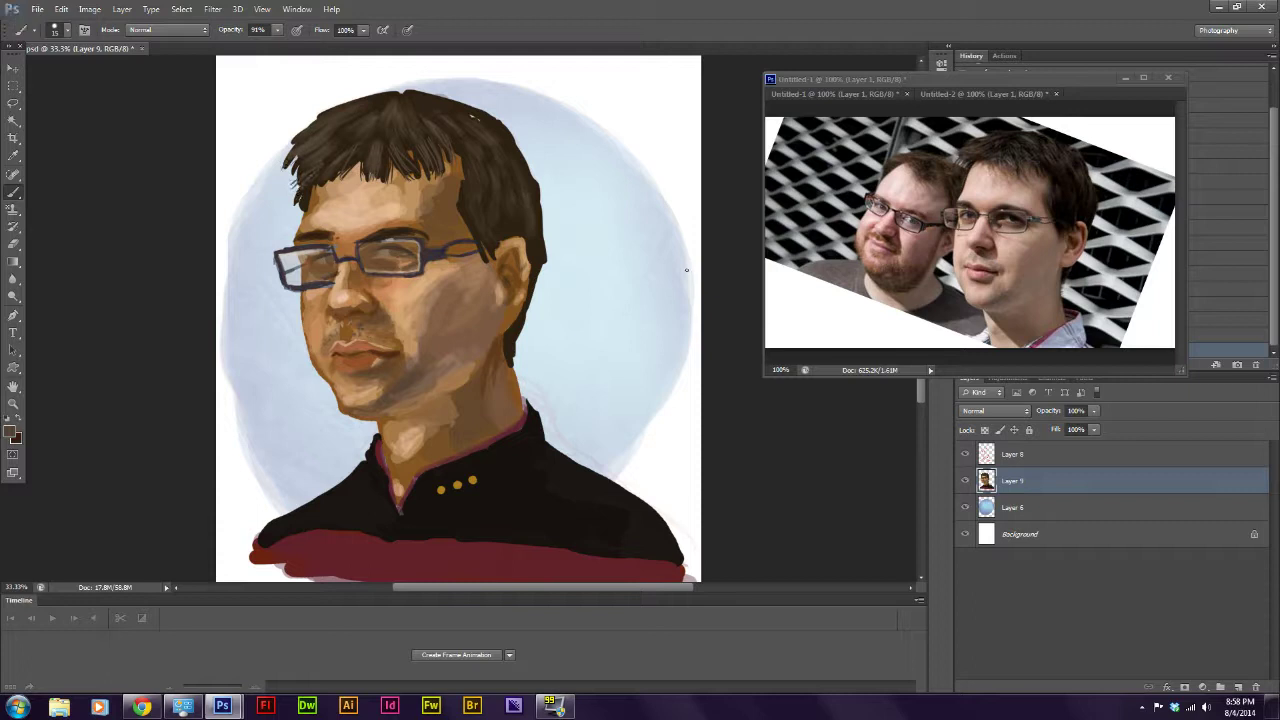
- Darken the top of the hair with strokes at 24% opacity
key(5)
key(9)
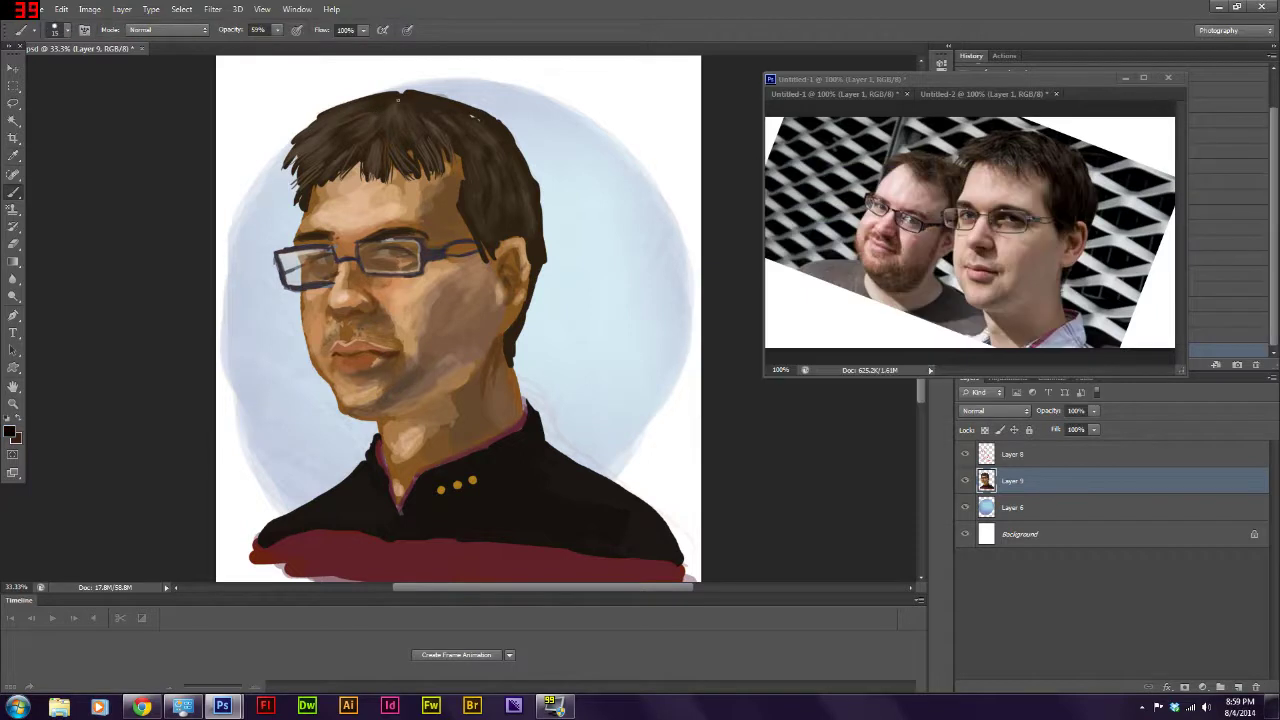
key(2)
key(4)
drag(426, 109, 497, 129)
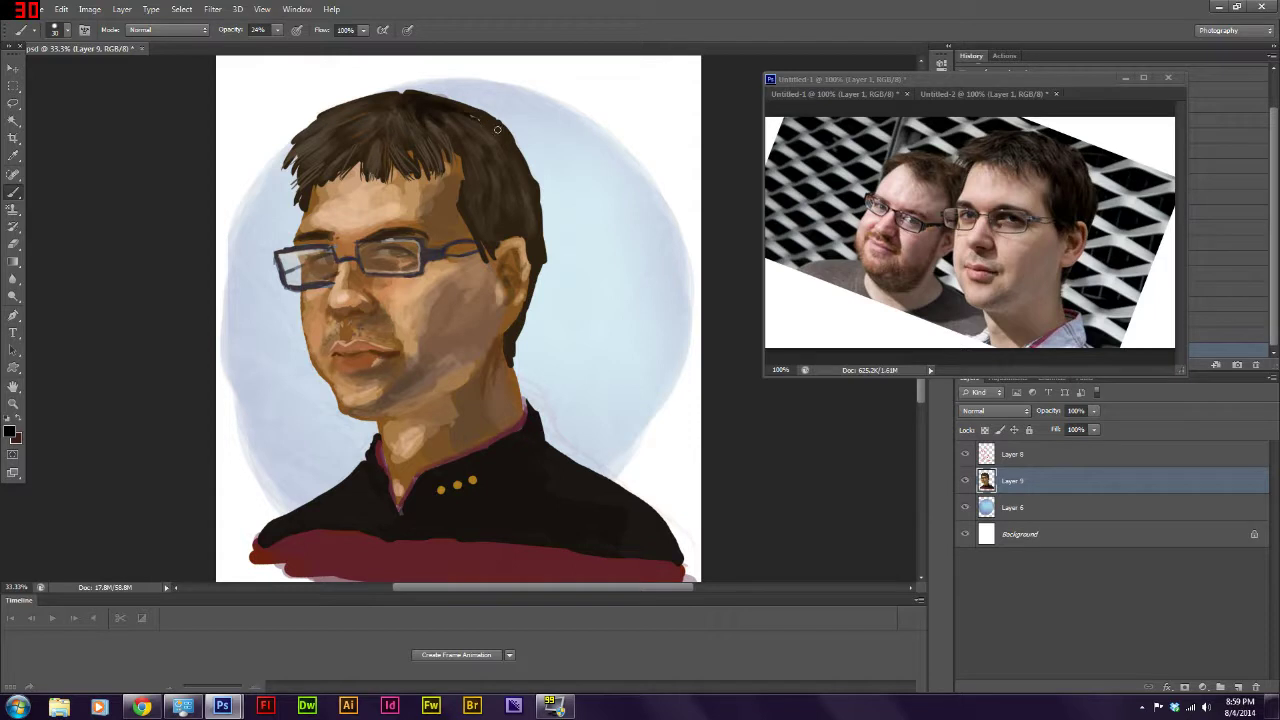
mouse_move(365, 116)
mouse_down()
mouse_move(388, 112)
mouse_move(414, 142)
mouse_move(462, 156)
mouse_up()
mouse_move(368, 142)
mouse_down()
mouse_move(342, 124)
mouse_move(355, 131)
mouse_move(304, 130)
mouse_up()
- Darken the right side of the hair and extend its edge toward the neck
drag(469, 214, 495, 240)
drag(475, 182, 510, 212)
mouse_move(500, 155)
mouse_down()
mouse_move(516, 230)
mouse_move(500, 246)
mouse_up()
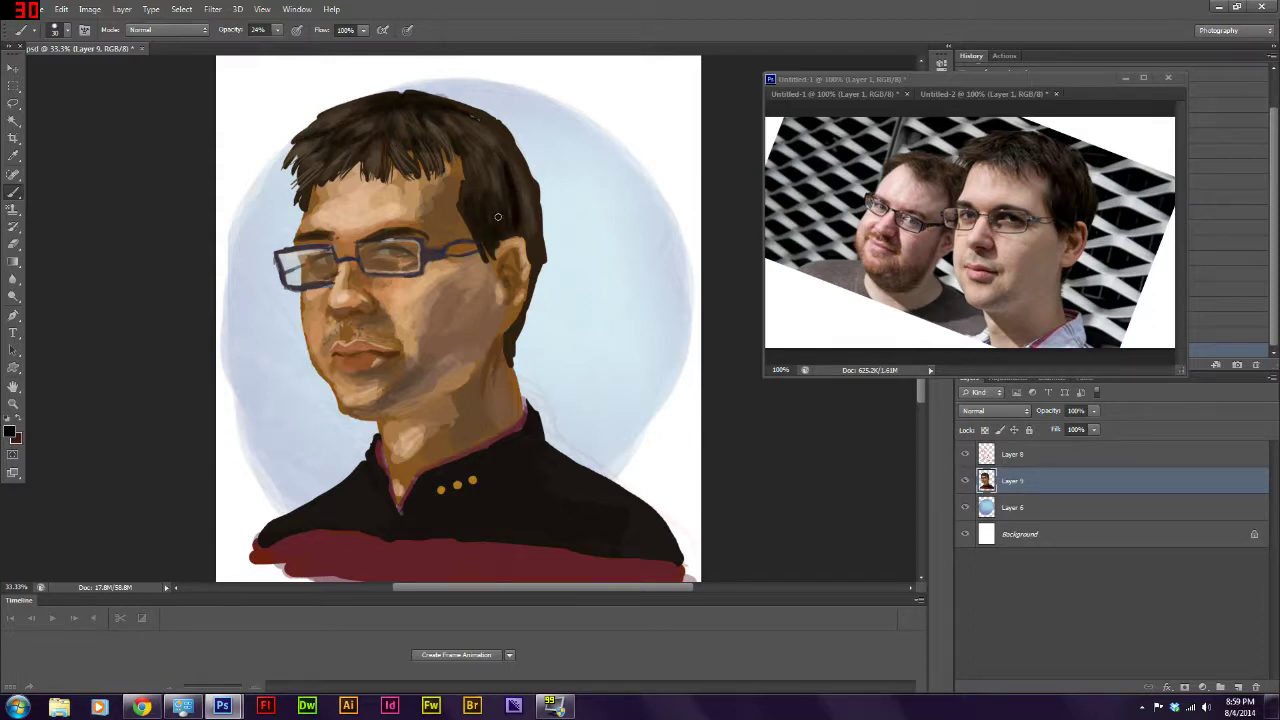
drag(511, 338, 522, 312)
drag(520, 204, 540, 254)
drag(520, 172, 530, 214)
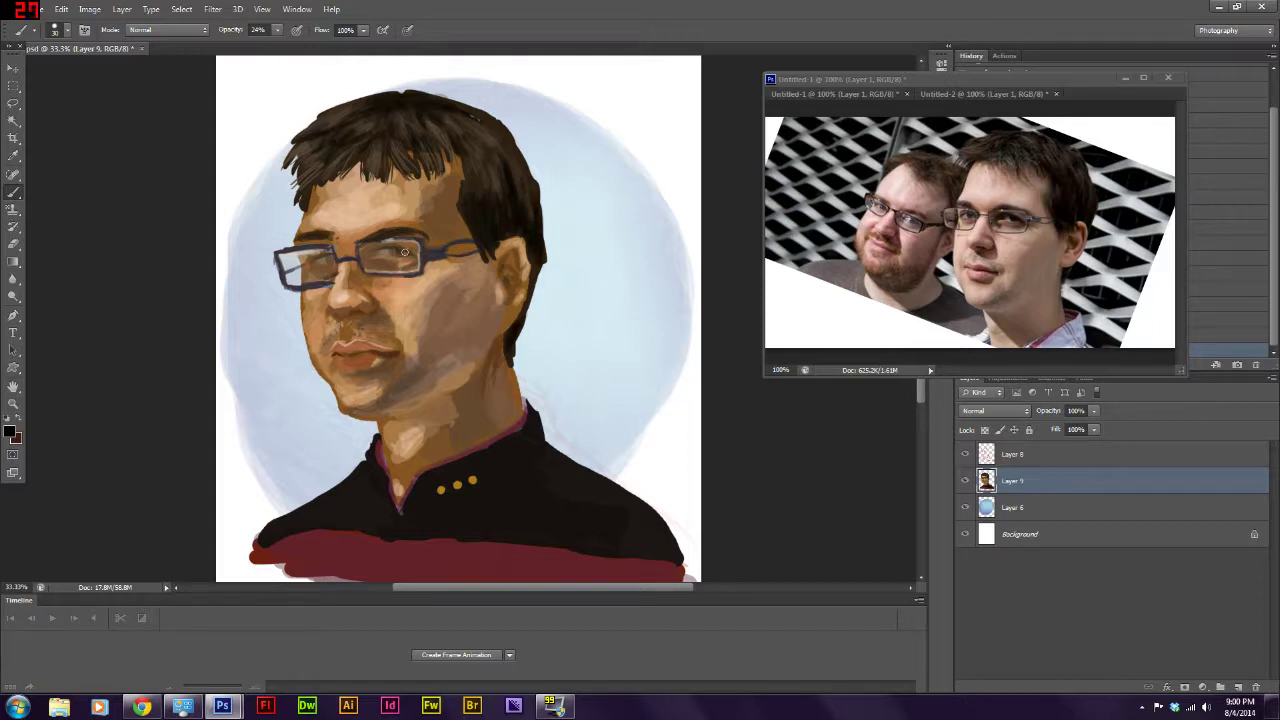
- Paint faint purple strokes into the hair
alt+click(461, 295)
key(i)
click(10, 430)
click(901, 255)
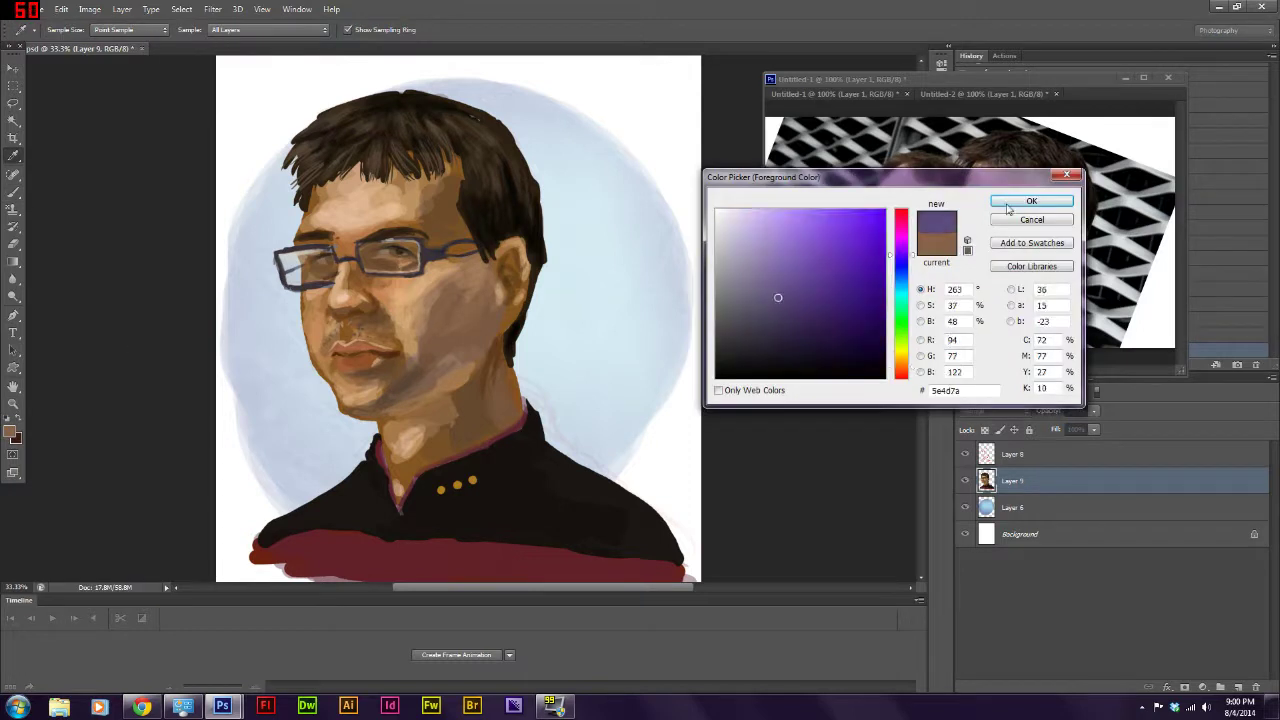
click(1031, 201)
key(b)
drag(365, 188, 397, 180)
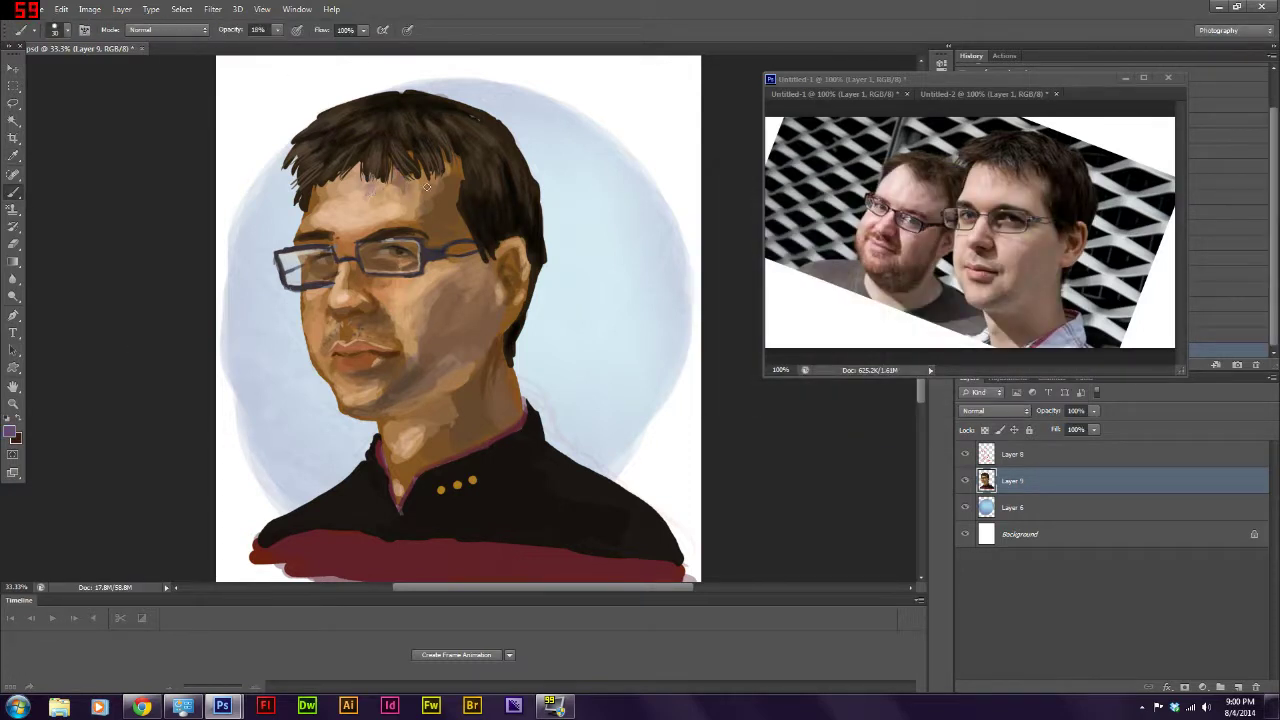
- Add dark brown strands along the hair and fringe, then warm orange-brown strands over the forehead
click(10, 430)
click(743, 323)
key(Return)
drag(408, 176, 455, 195)
mouse_move(370, 187)
mouse_down()
mouse_move(378, 204)
mouse_move(332, 188)
mouse_up()
click(10, 430)
click(853, 234)
key(Return)
drag(357, 174, 352, 187)
- Redraw the glasses rims in dark brown at 72% opacity and lengthen the temple arm
alt+click(415, 282)
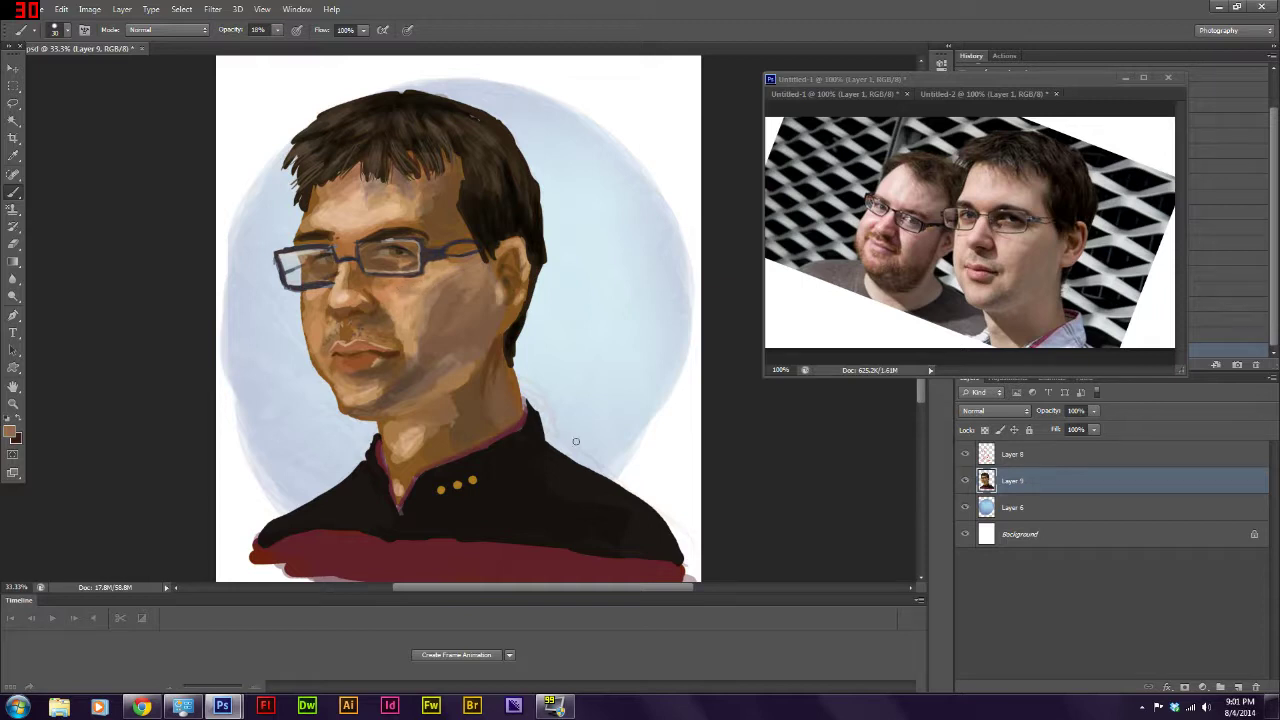
alt+click(434, 198)
drag(279, 34, 334, 60)
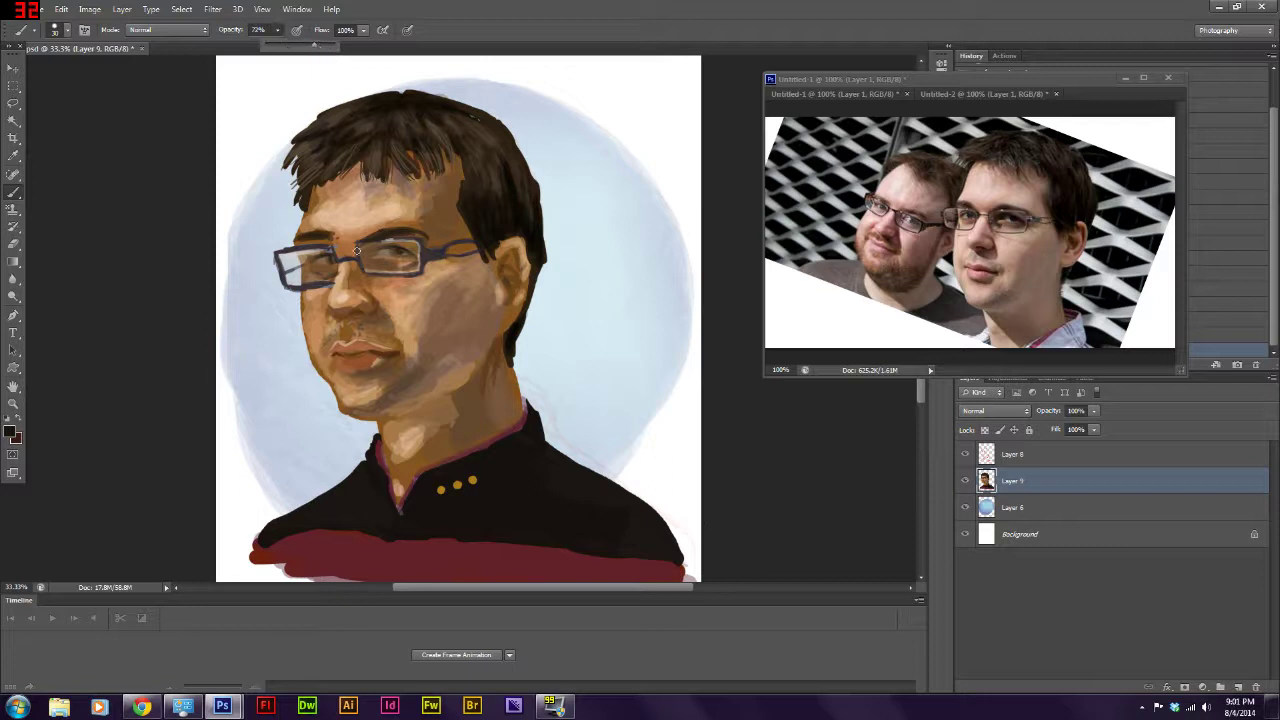
drag(391, 279, 422, 268)
mouse_move(278, 259)
mouse_down()
mouse_move(334, 248)
mouse_move(290, 285)
mouse_move(353, 263)
mouse_up()
drag(463, 242, 478, 247)
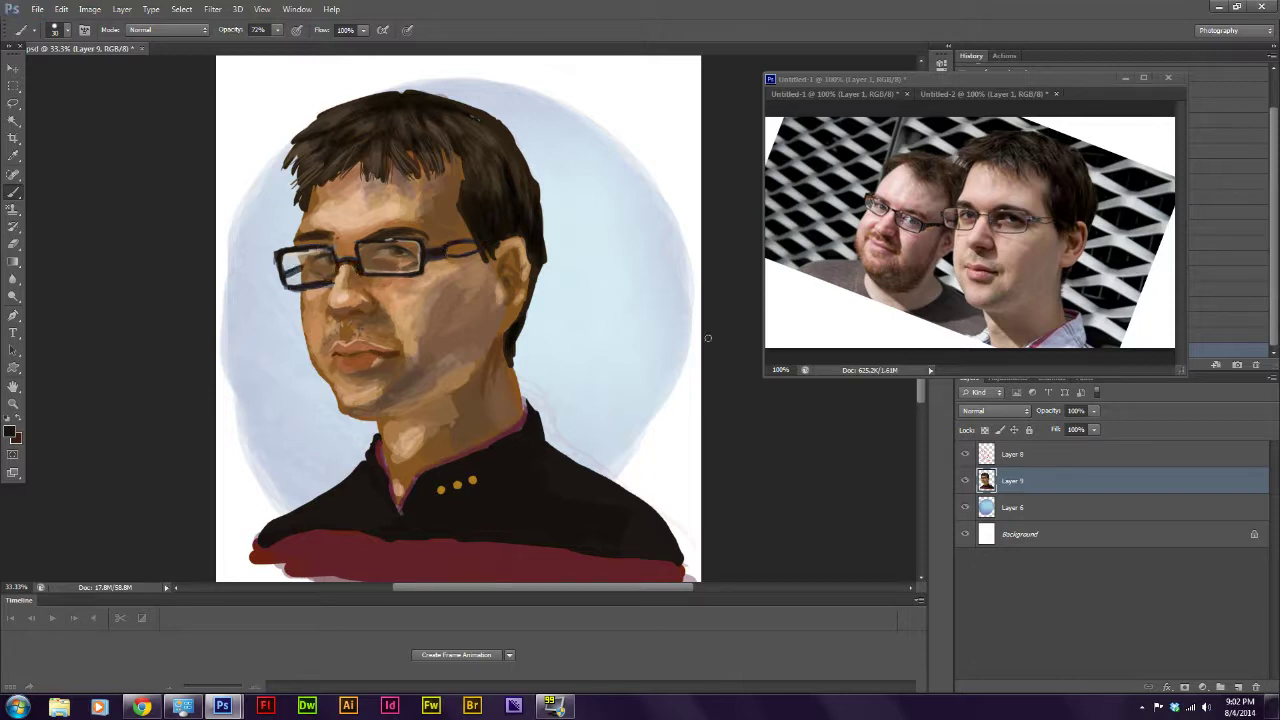
mouse_move(268, 245)
mouse_down()
mouse_move(289, 267)
mouse_move(272, 270)
mouse_move(290, 278)
mouse_up()
- Paint a light skin tone onto the neck below the chin
alt+click(308, 300)
key(3)
key(3)
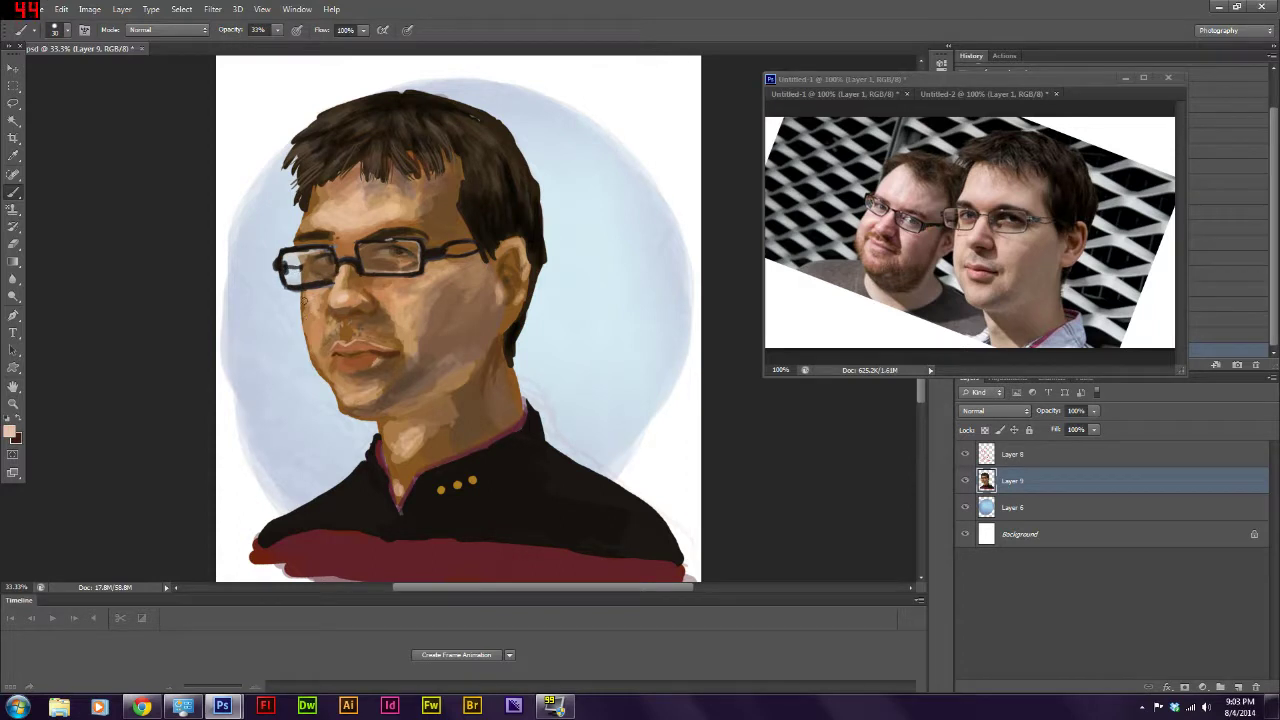
alt+click(406, 405)
alt+click(402, 394)
drag(402, 436, 440, 429)
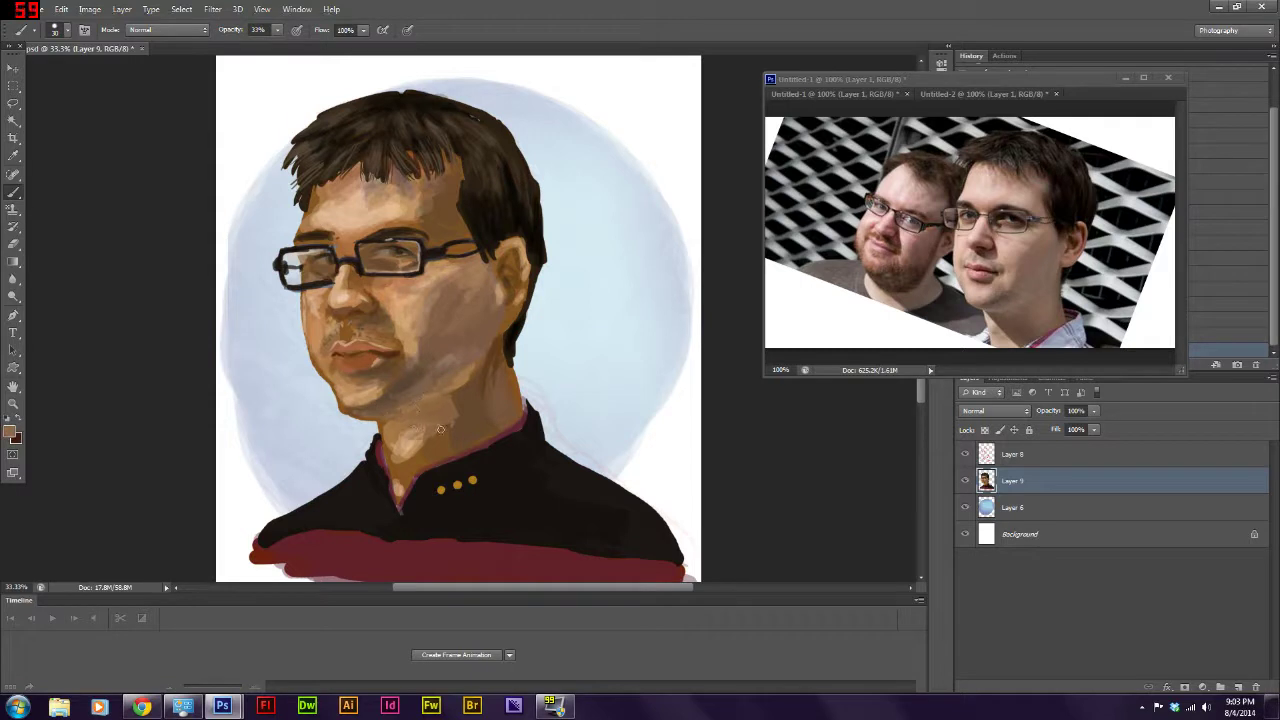
- Dab orange-brown skin along the forehead hairline and repaint the hair edge at the right temple
alt+click(537, 249)
alt+click(441, 229)
mouse_move(418, 204)
mouse_down()
mouse_move(446, 222)
mouse_move(467, 165)
mouse_up()
alt+click(446, 208)
alt+click(466, 194)
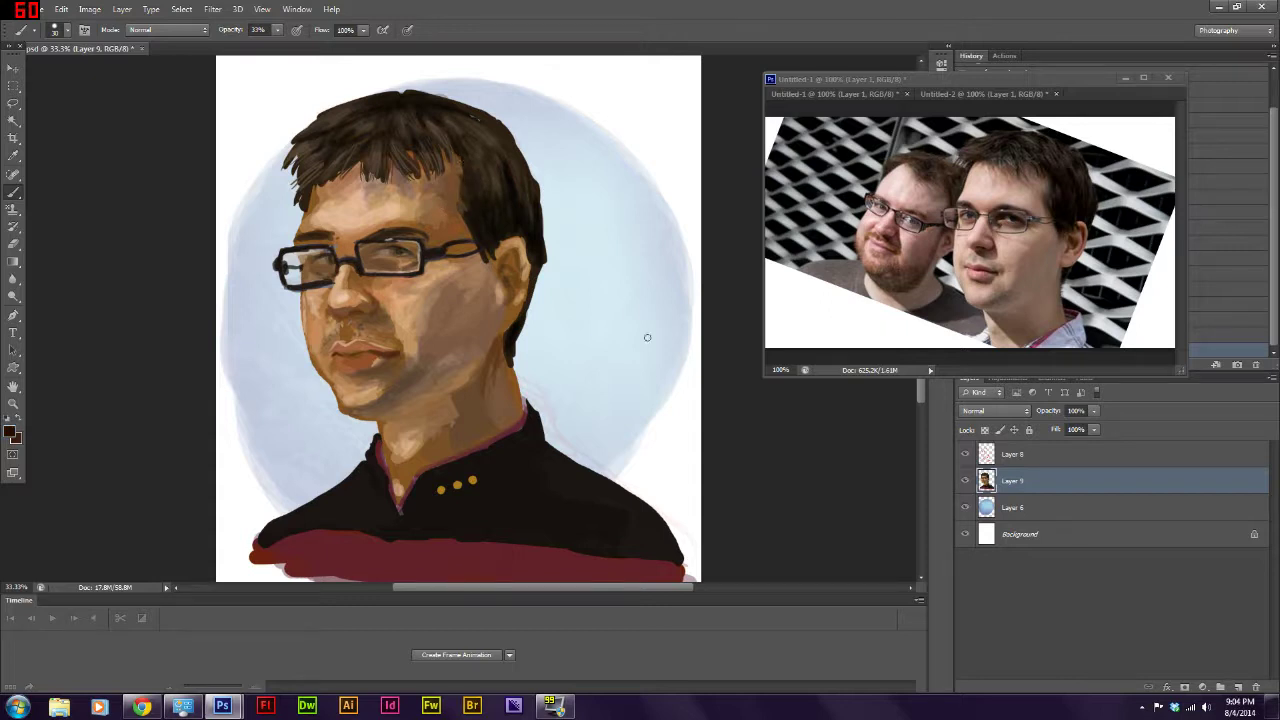
- Lower the brush opacity to 13% and sample a skin brown from the lips
click(11, 431)
key(Return)
key(1)
key(3)
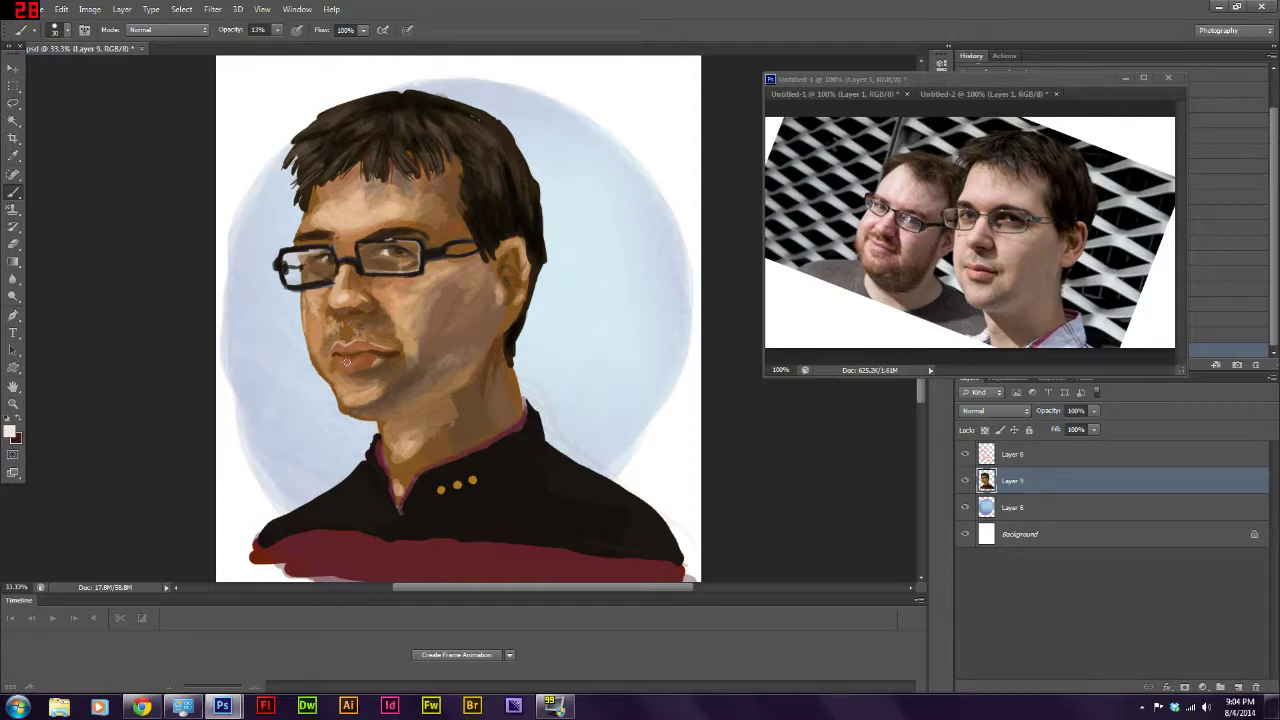
alt+click(354, 366)
click(11, 431)
key(Return)
- Raise opacity to 26% and sample browns from the glasses frame, face and cheek
alt+click(368, 258)
key(2)
key(6)
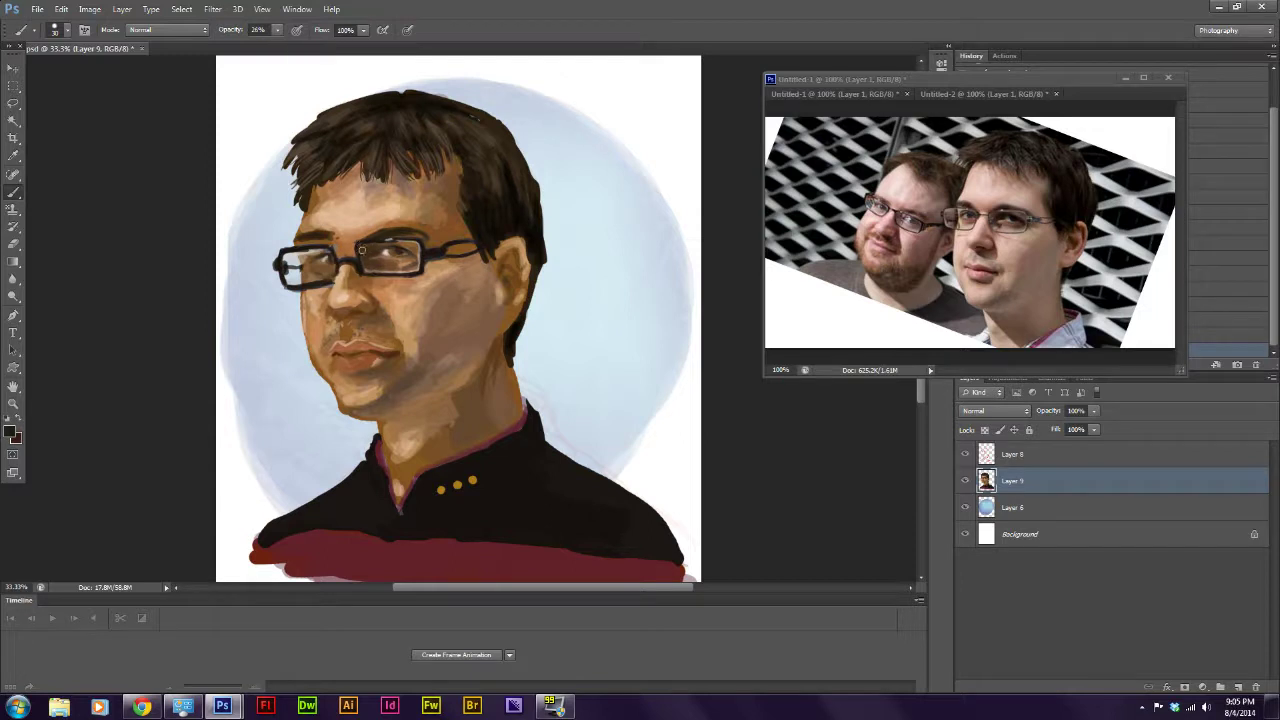
alt+click(481, 241)
alt+click(377, 246)
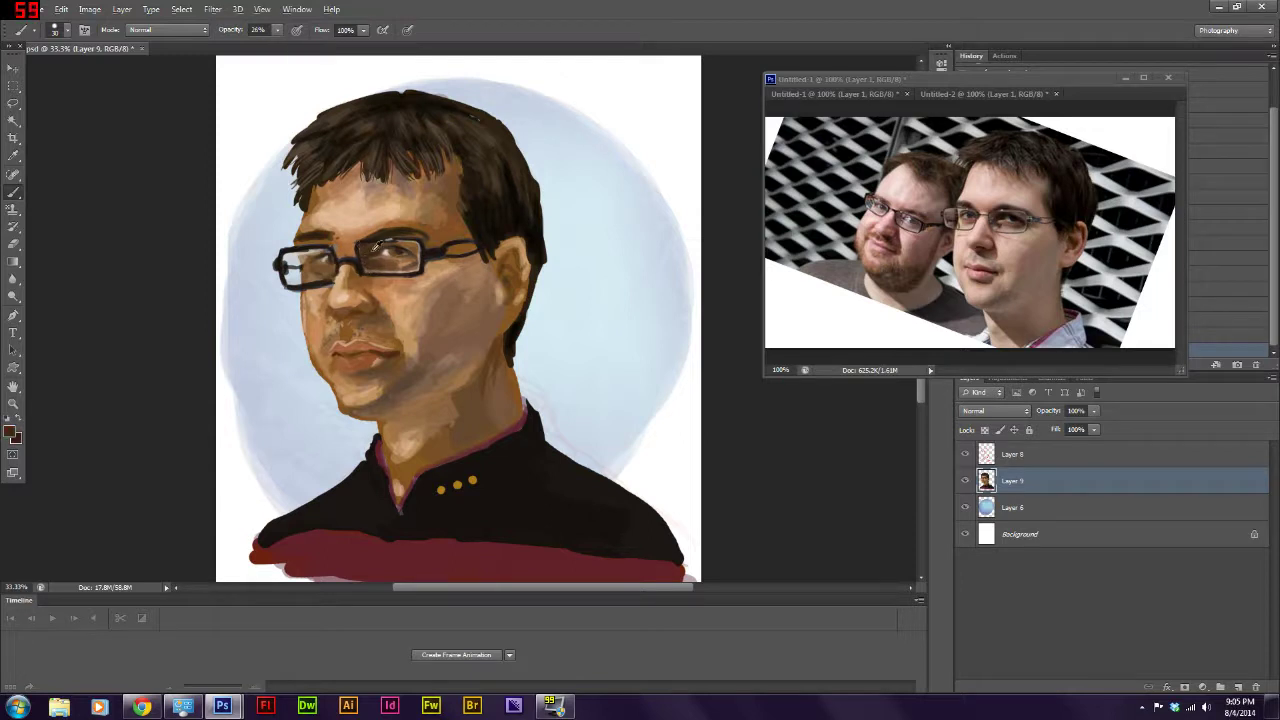
alt+click(313, 253)
alt+click(442, 408)
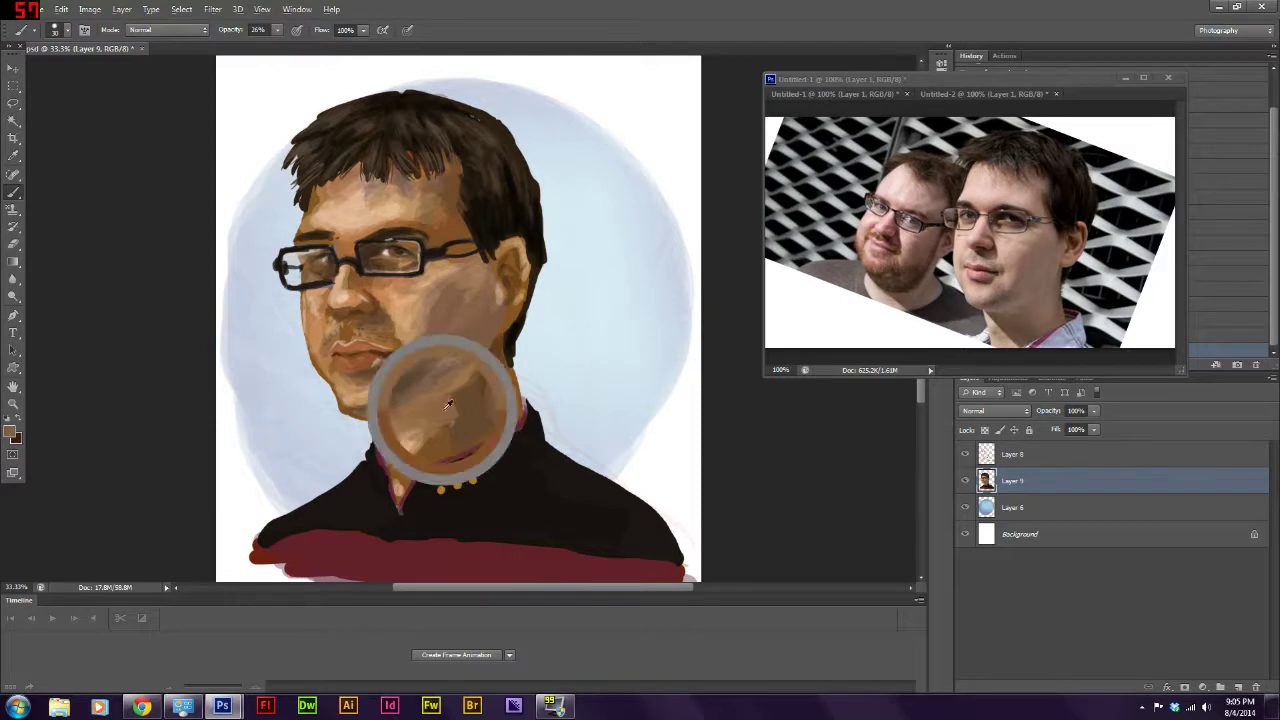
click(1030, 202)
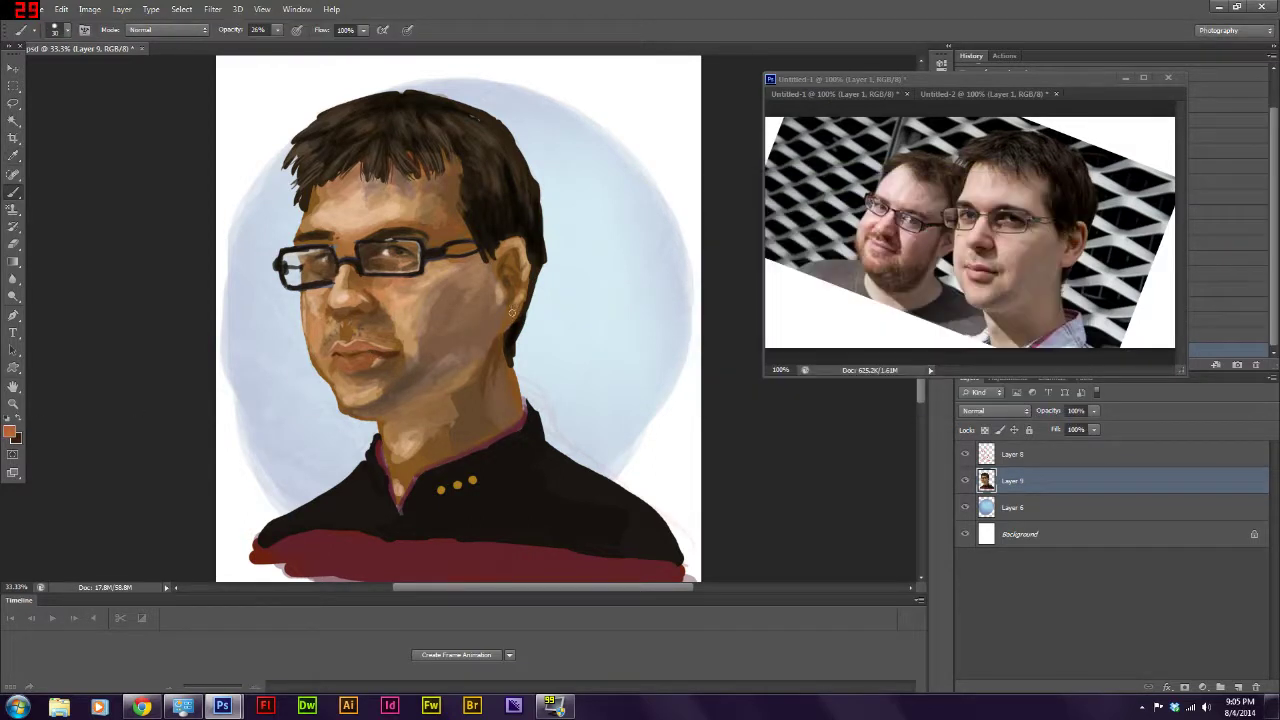
- Lighten the jaw and ear edge with tan at 20% opacity, then sample a darker cheek brown
alt+click(520, 245)
key(2)
key(0)
drag(513, 320, 520, 260)
alt+click(395, 354)
click(10, 432)
click(1030, 202)
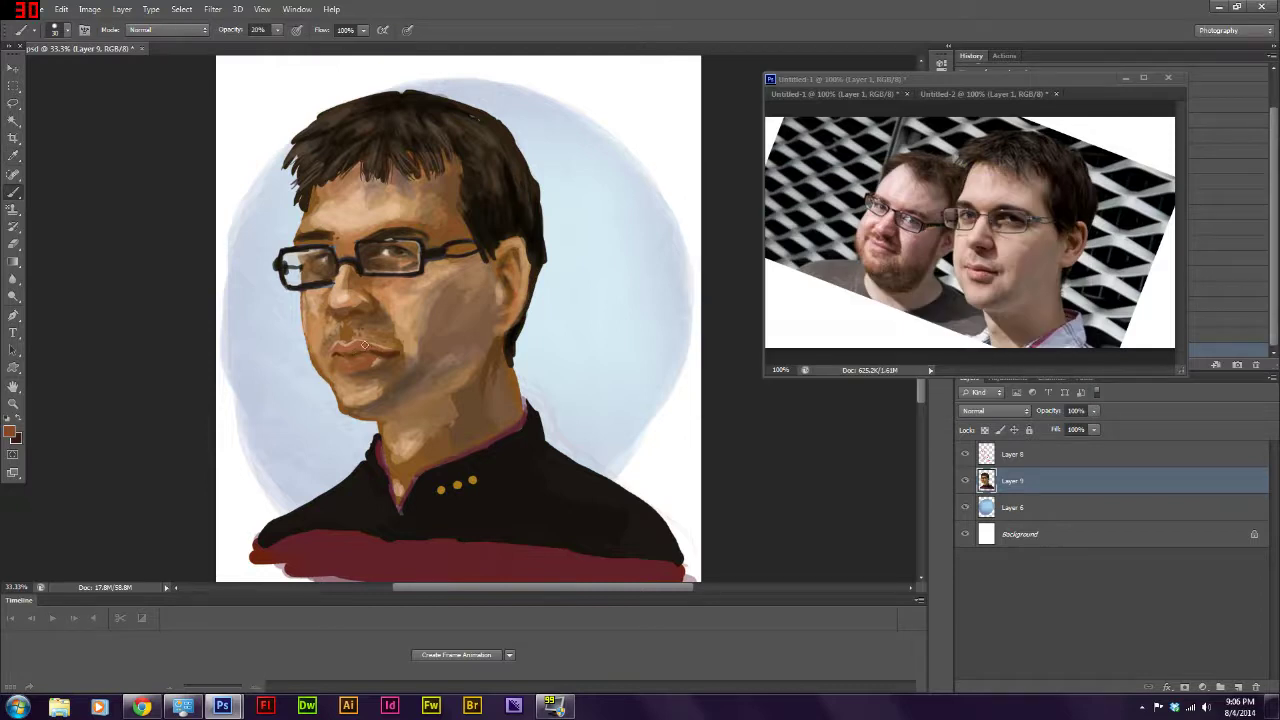
- With a light peach brush at size 50 and 10% opacity, highlight neck, collar, red band and right shoulder
click(10, 432)
click(1029, 200)
key(1)
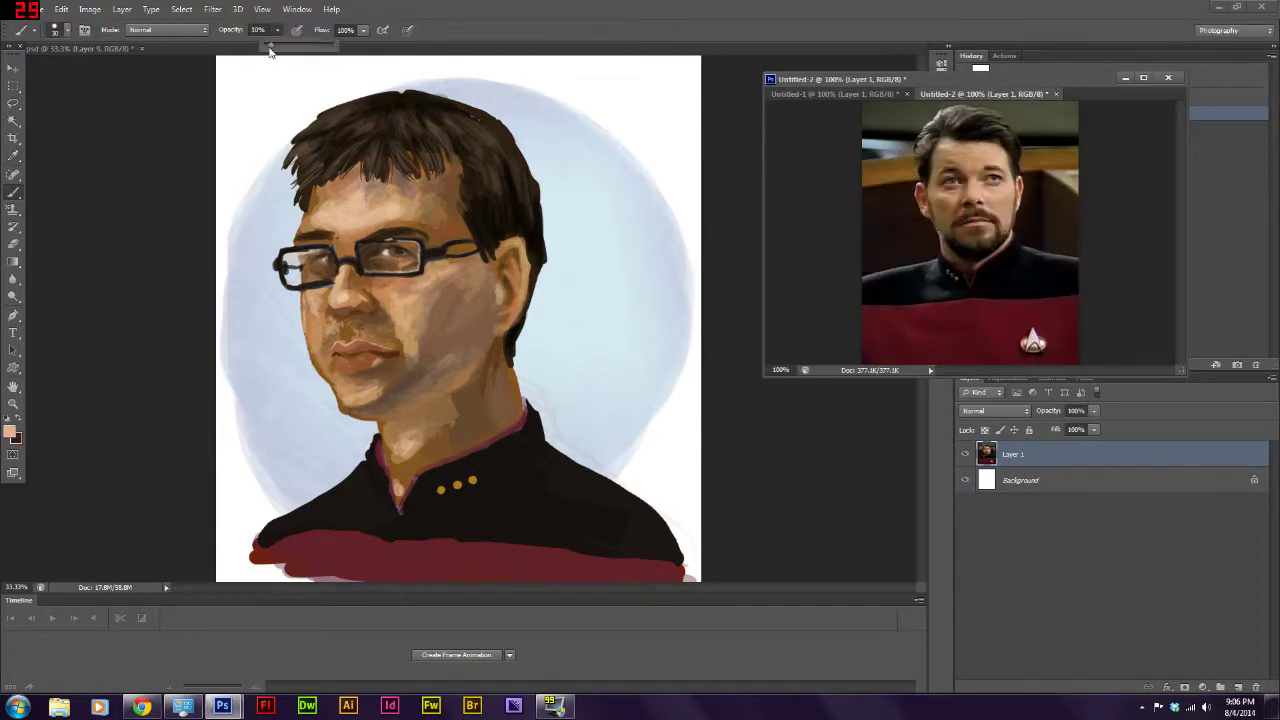
click(268, 52)
key(bracketright)
key(bracketright)
mouse_move(375, 488)
mouse_down()
mouse_move(360, 520)
mouse_move(372, 548)
mouse_move(362, 525)
mouse_up()
drag(644, 514, 552, 478)
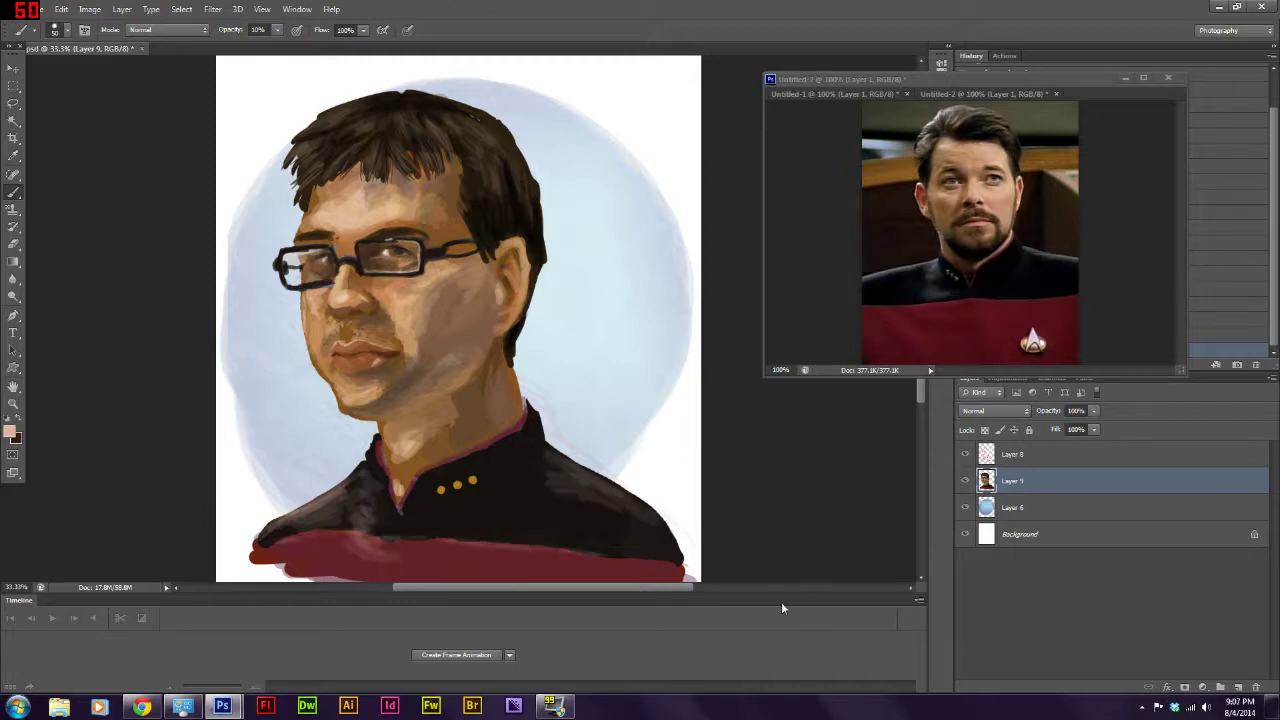
- Raise the brush opacity to 29% and sample the uniform's dark, red and neck skin tones
alt+click(364, 574)
alt+click(378, 558)
drag(277, 29, 297, 44)
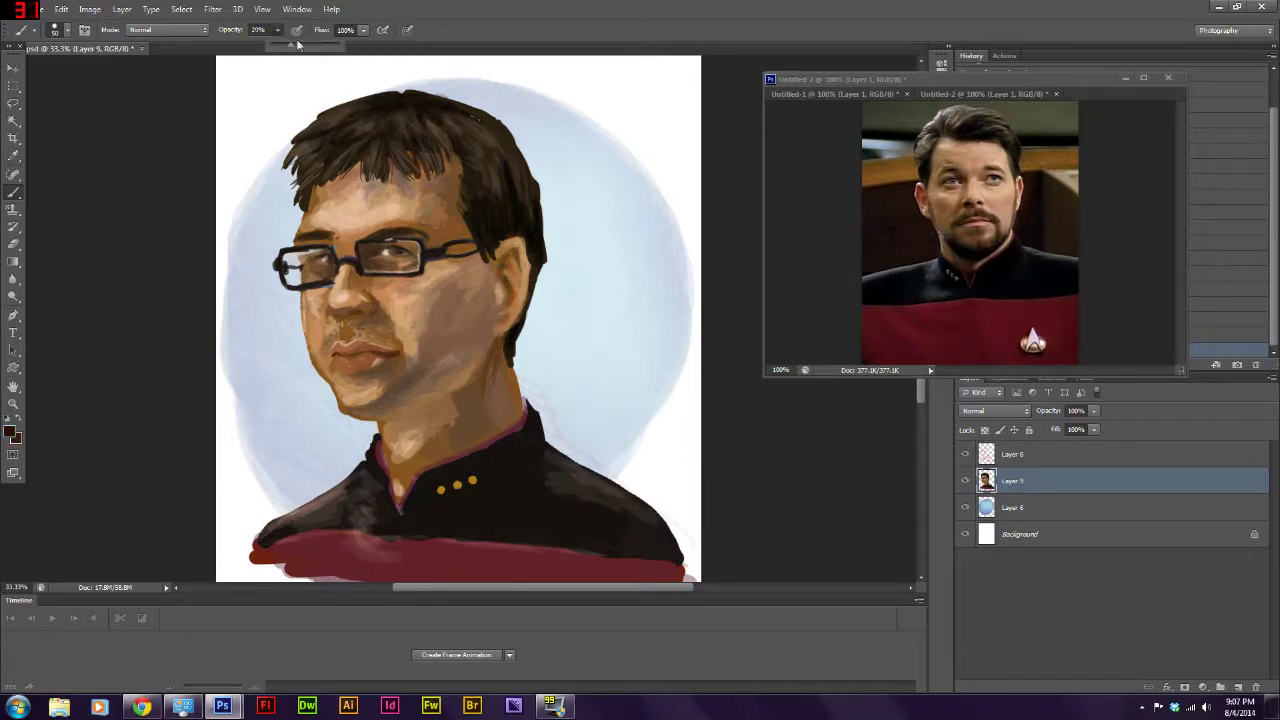
alt+click(368, 568)
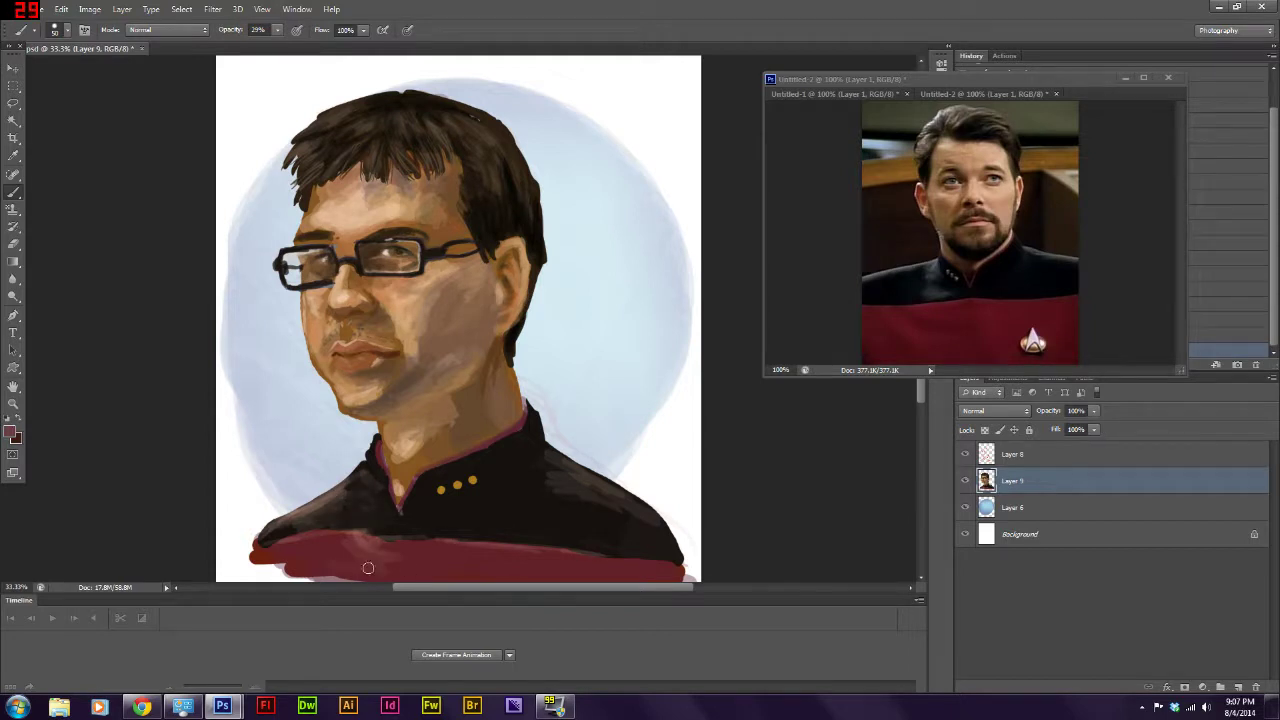
alt+click(416, 468)
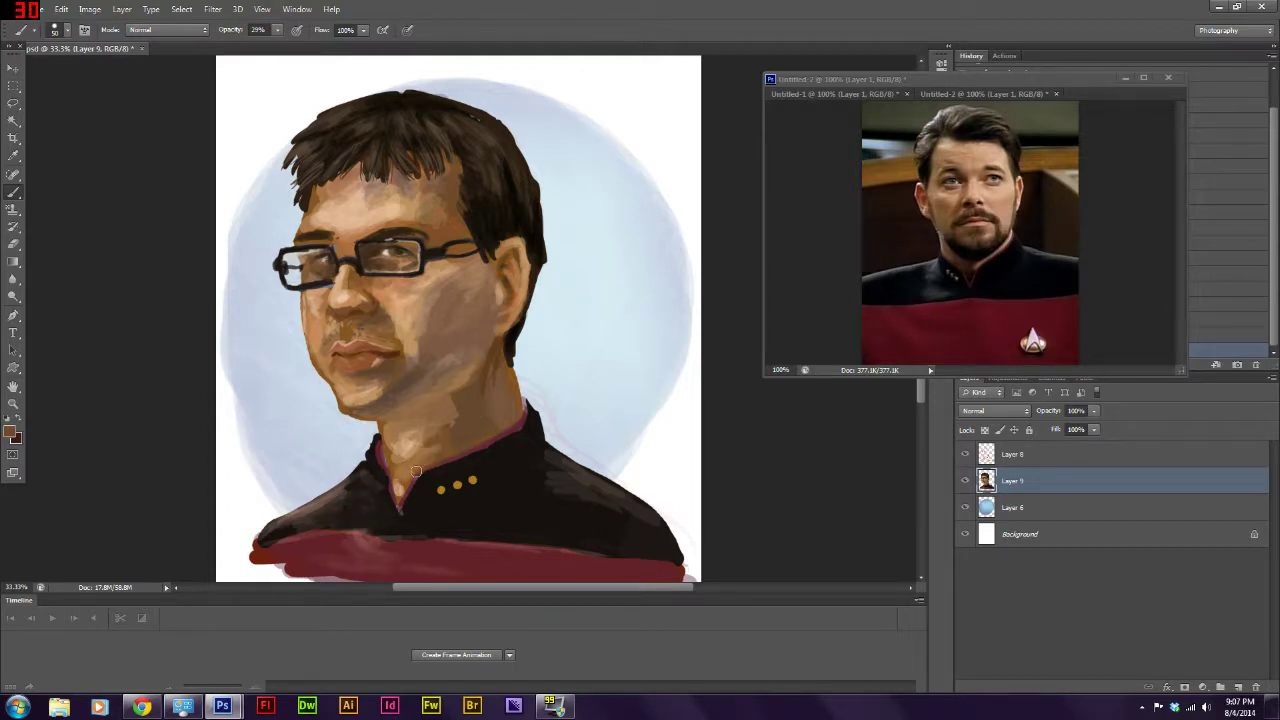
scroll(890, 420, down, 1)
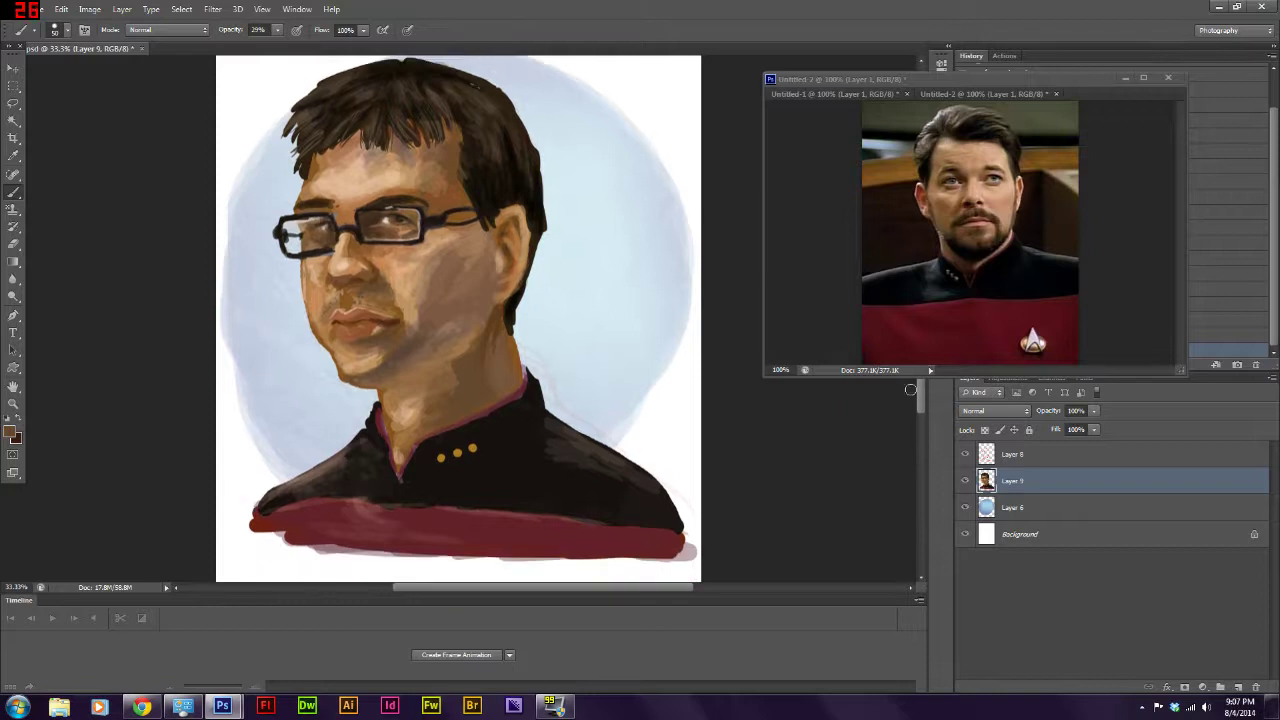
scroll(910, 389, up, 1)
- Against the original portrait reference, brush light tan on the temple beside the glasses, then drop opacity to 14%
click(835, 93)
alt+click(446, 274)
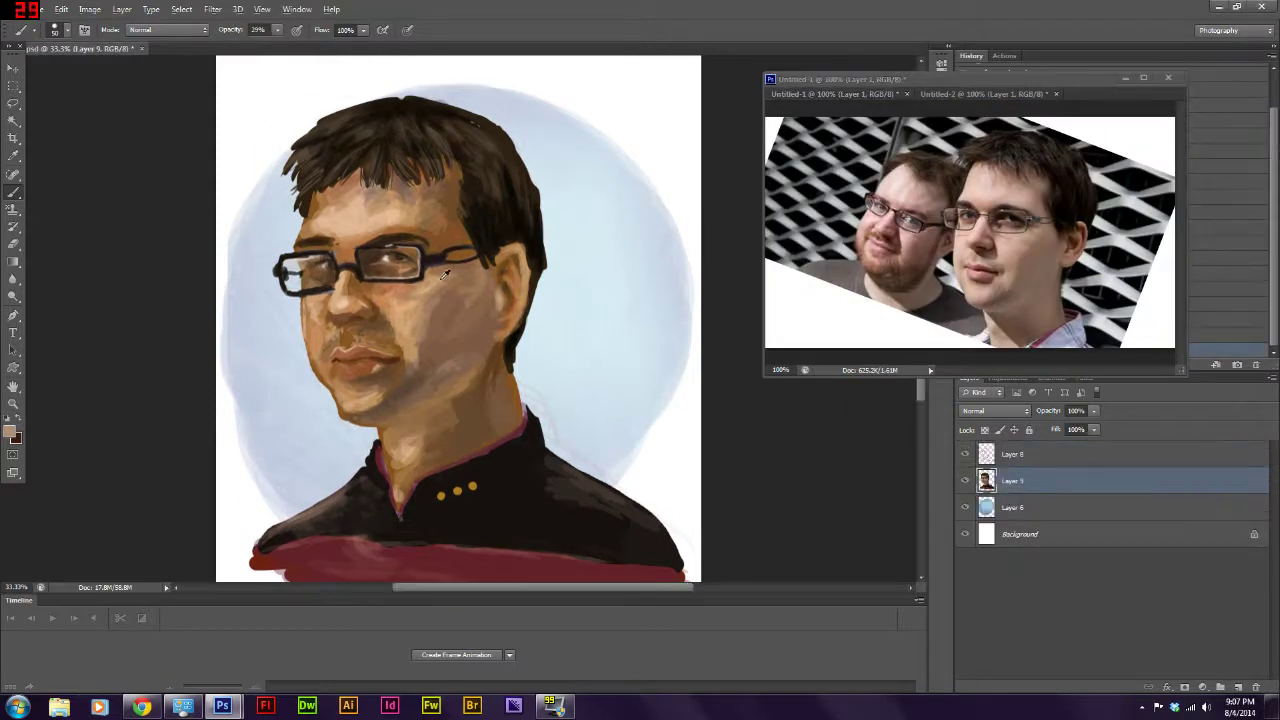
drag(428, 230, 450, 240)
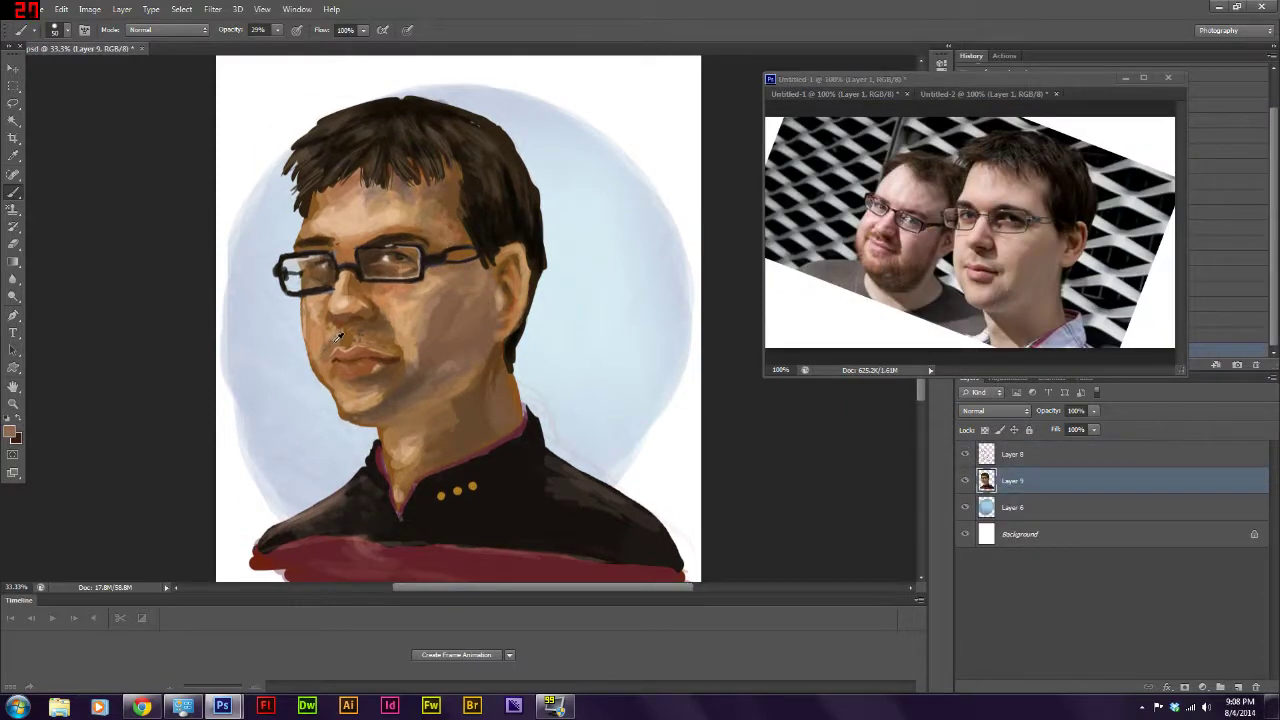
key(Return)
key(1)
key(4)
- Smooth the chin, jaw and lip shading, darken the right jaw and hair edge, and lighten the ear
alt+click(399, 407)
mouse_move(360, 410)
mouse_down()
mouse_move(408, 376)
mouse_move(405, 355)
mouse_up()
alt+click(372, 372)
alt+click(398, 362)
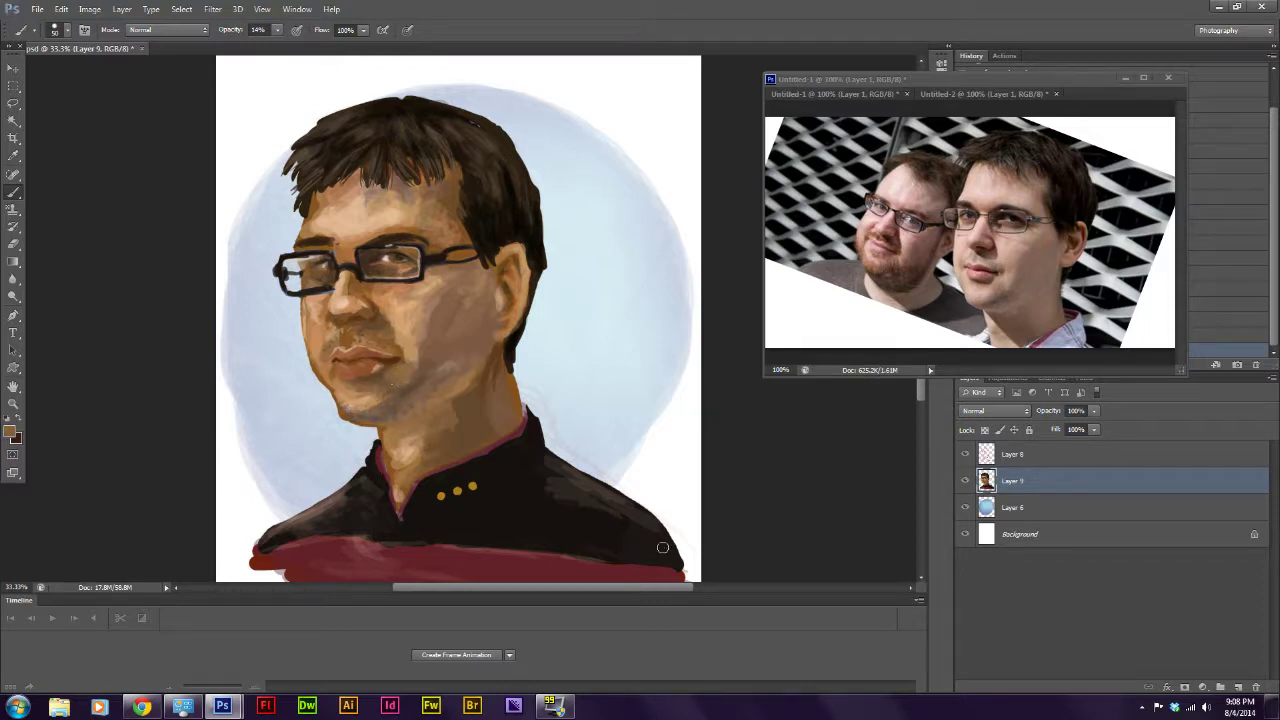
alt+click(505, 238)
drag(503, 250, 514, 296)
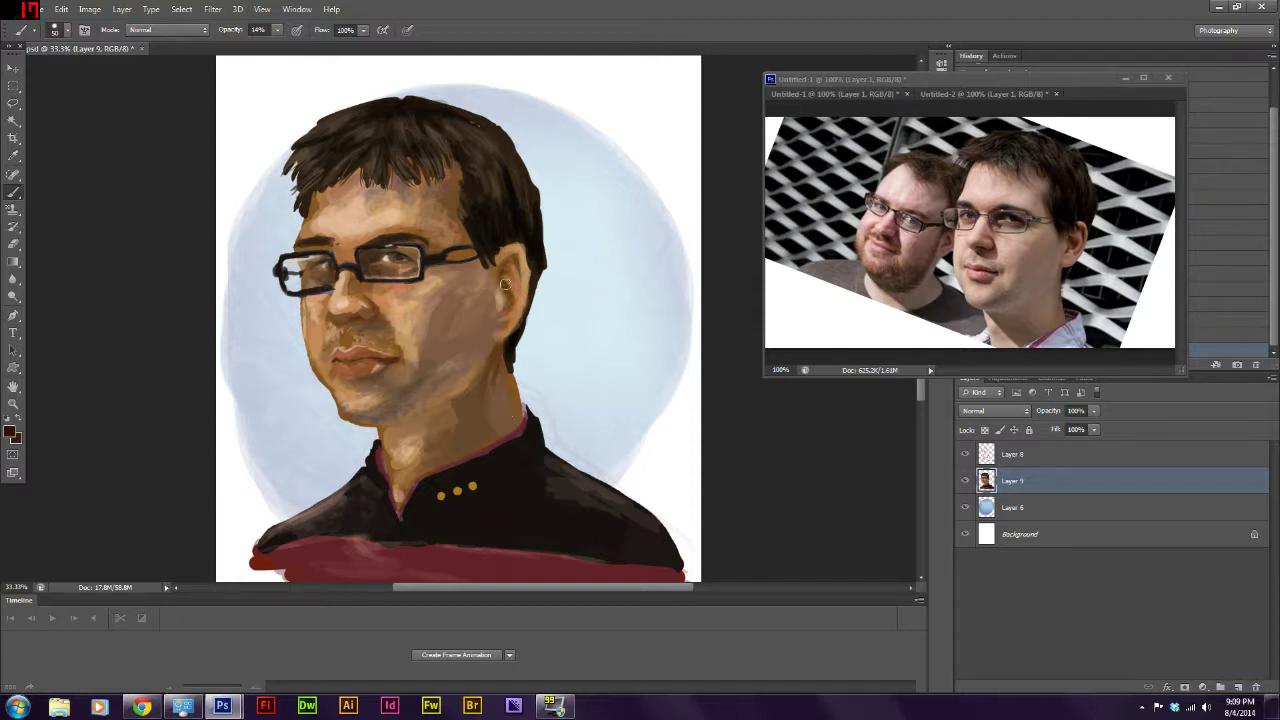
alt+click(350, 355)
drag(503, 289, 512, 305)
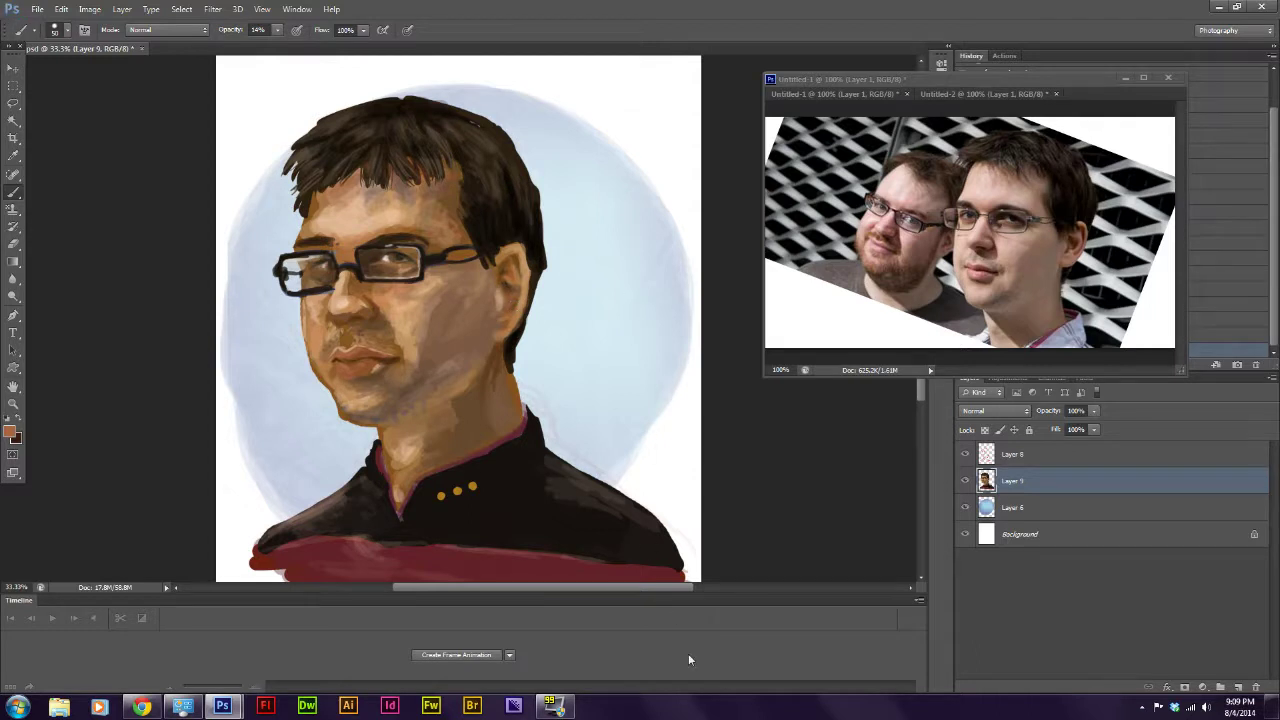
- Choose a pale pink near-white colour, save, and extend the glasses' arm toward the ear
key(i)
click(10, 432)
click(782, 222)
click(730, 214)
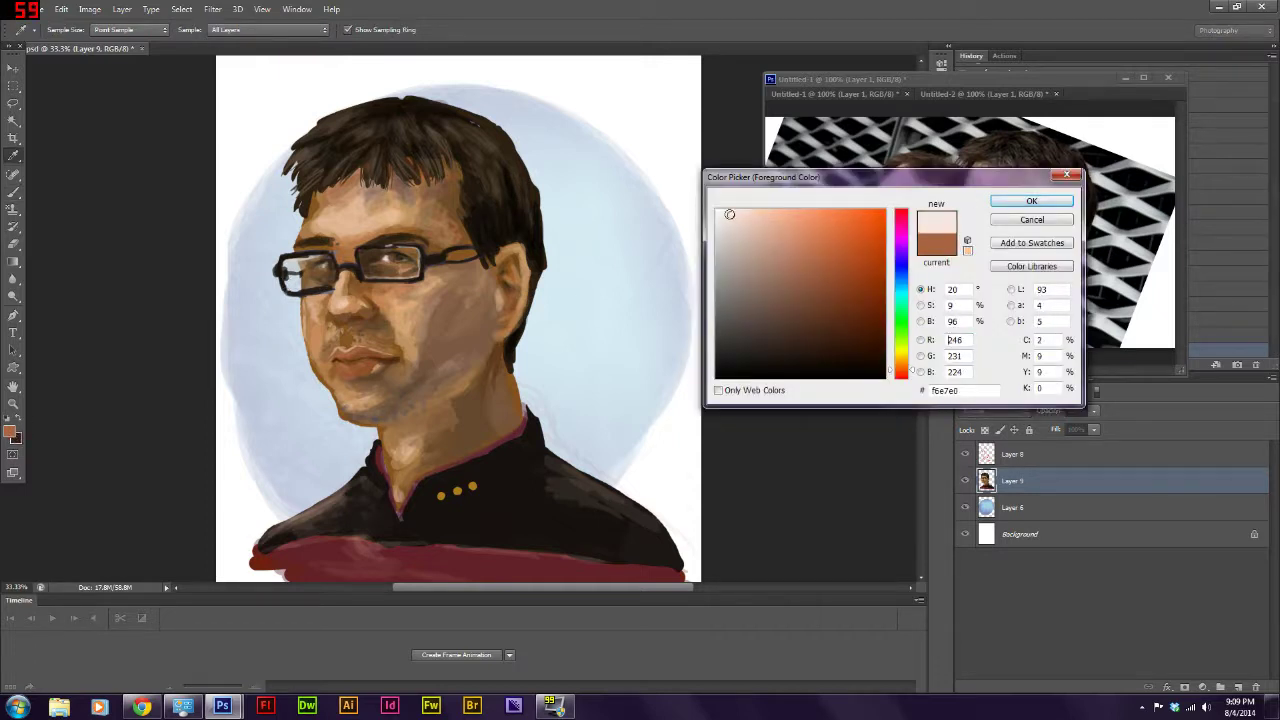
click(1031, 201)
key(b)
key(ctrl+s)
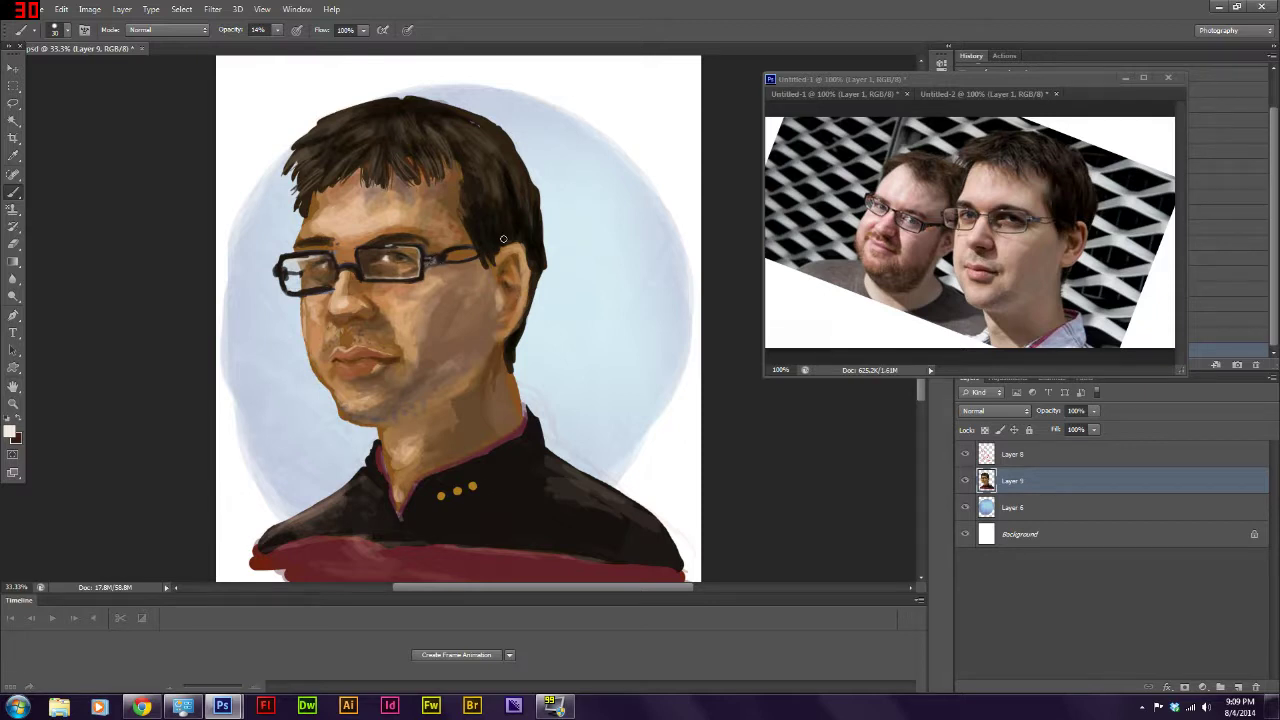
drag(445, 248, 504, 247)
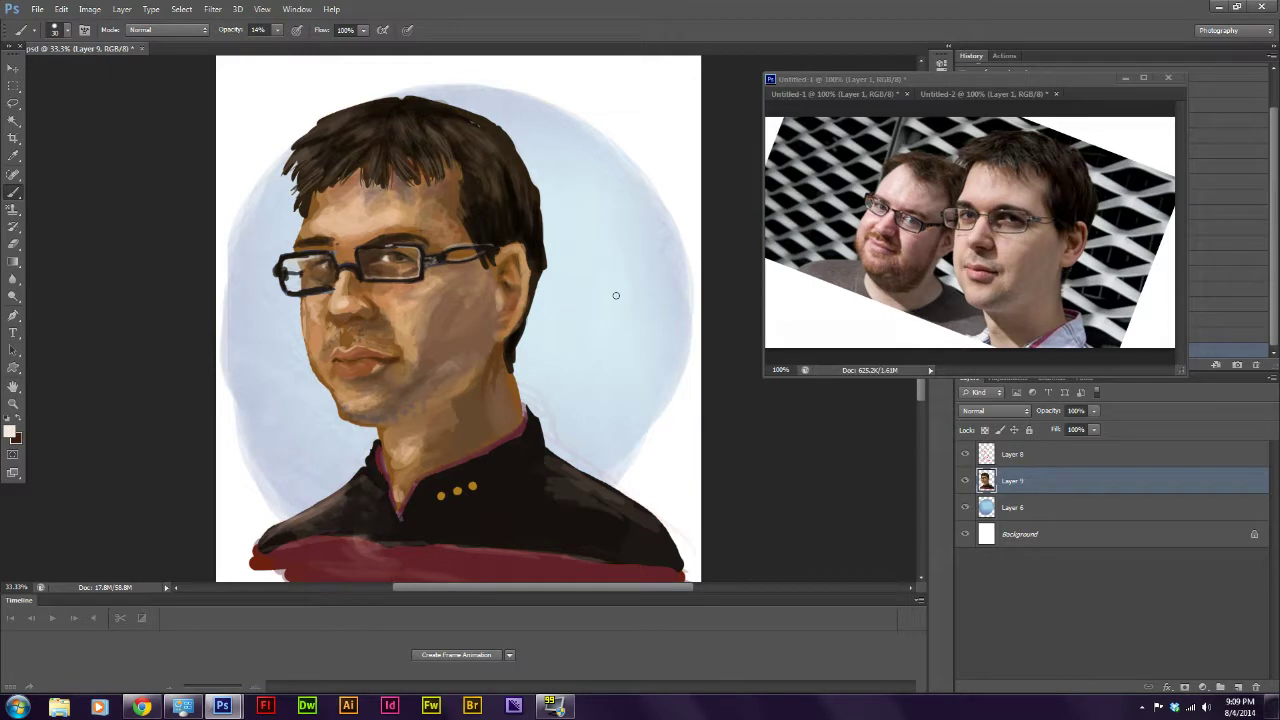
- Save the finished portrait with Ctrl+S
key(ctrl+s)
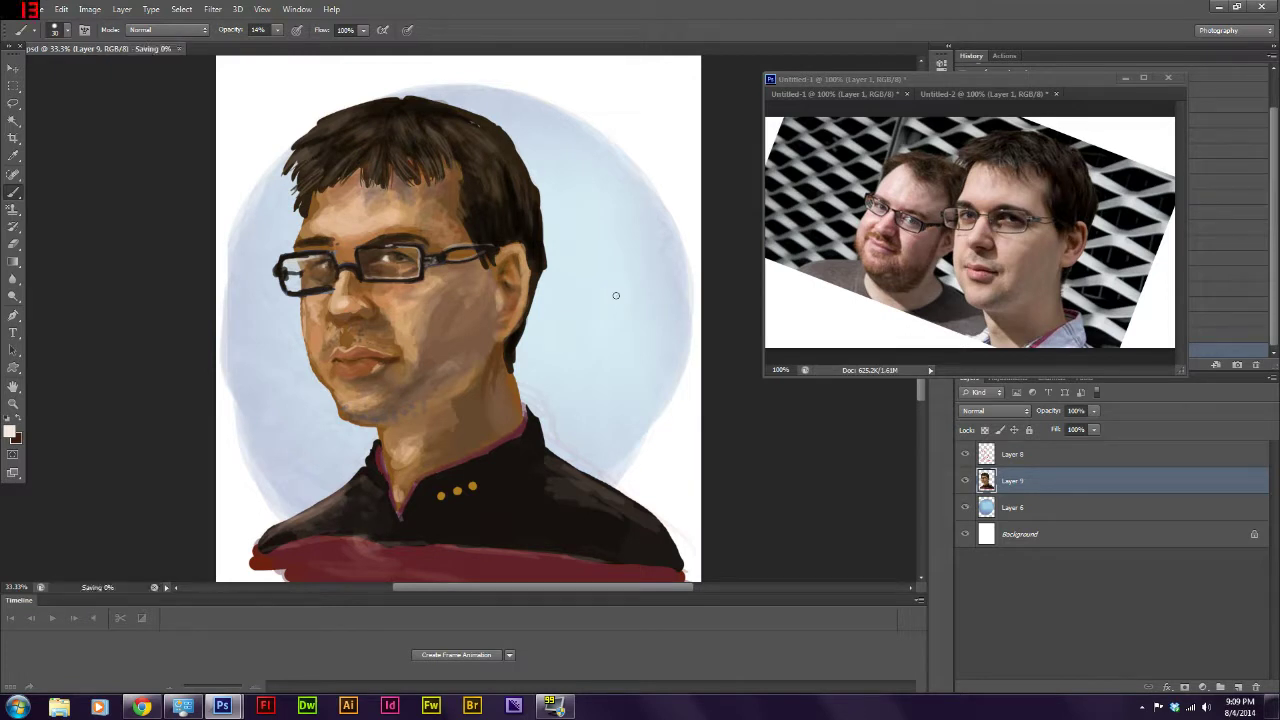